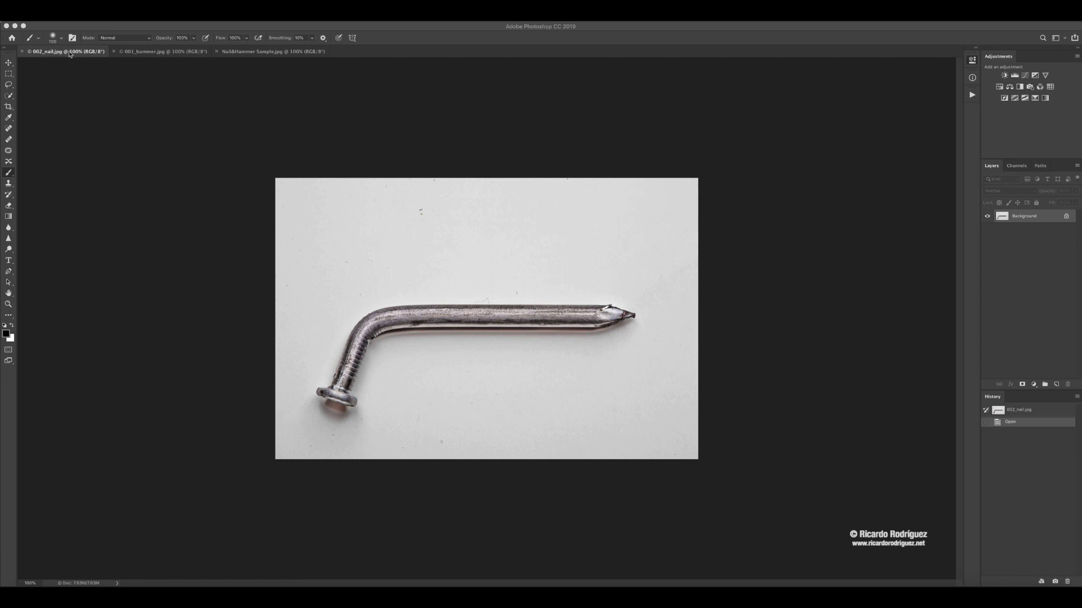
# Review the hammer photo, the finished Nail&Hammer sample and the nail photo by switching between the open documents
pyautogui.click(145, 54)
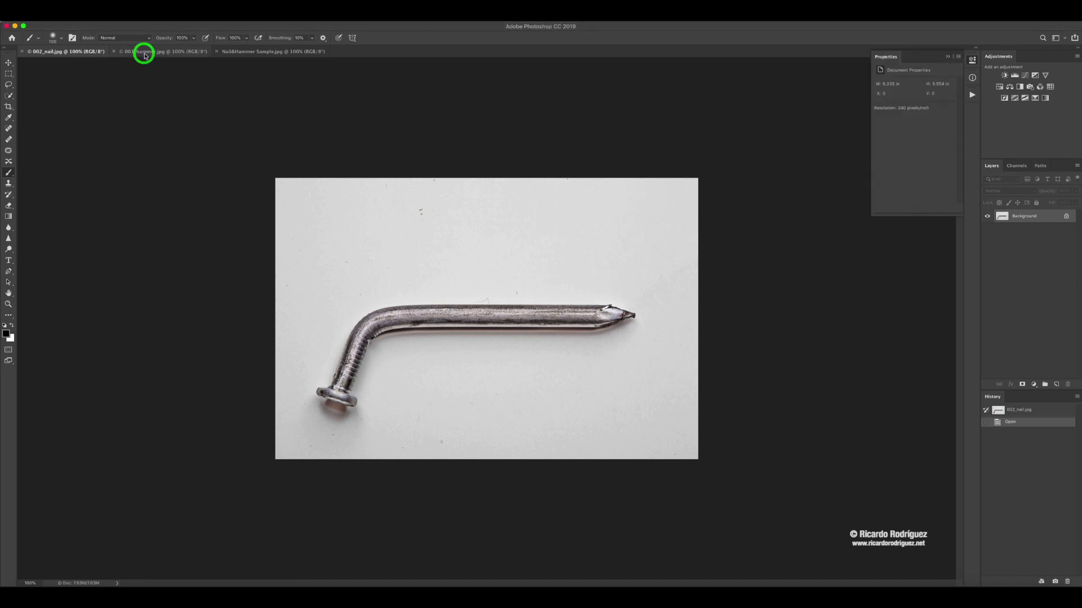
pyautogui.click(146, 53)
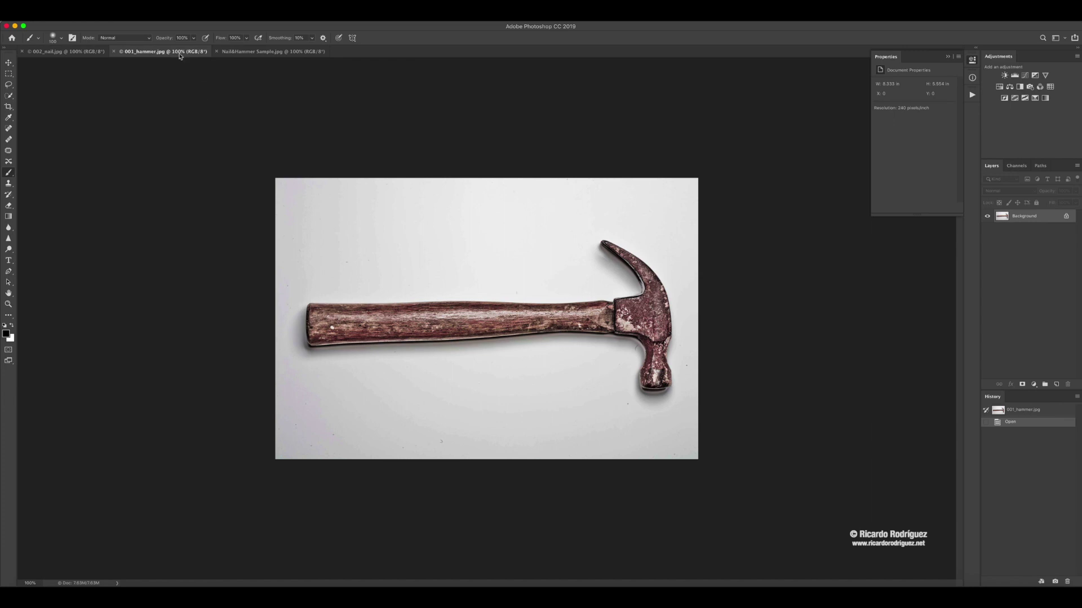
pyautogui.click(247, 54)
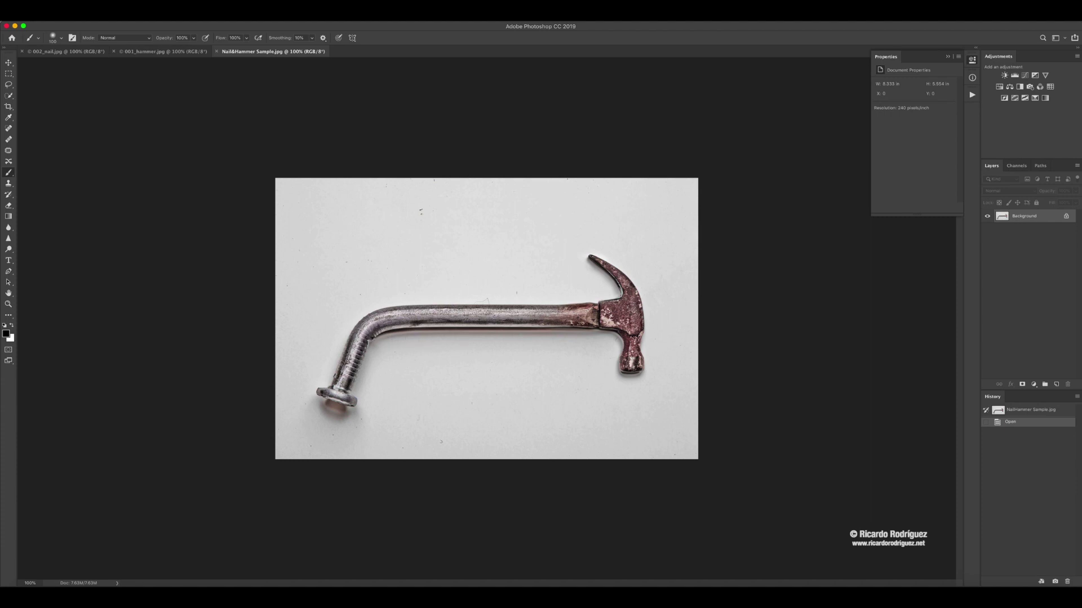
pyautogui.click(70, 52)
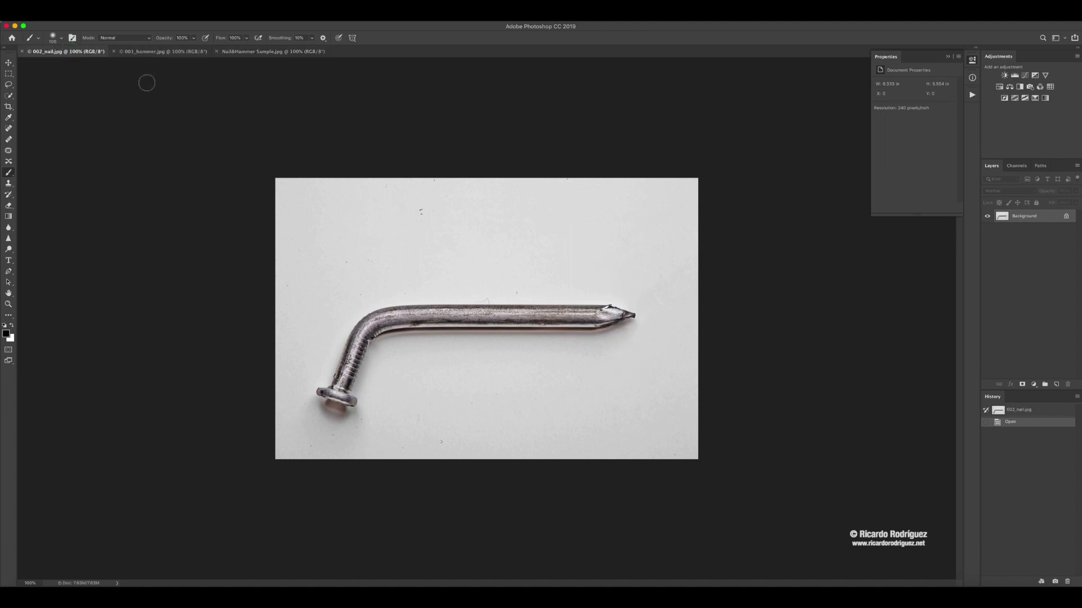
pyautogui.click(155, 50)
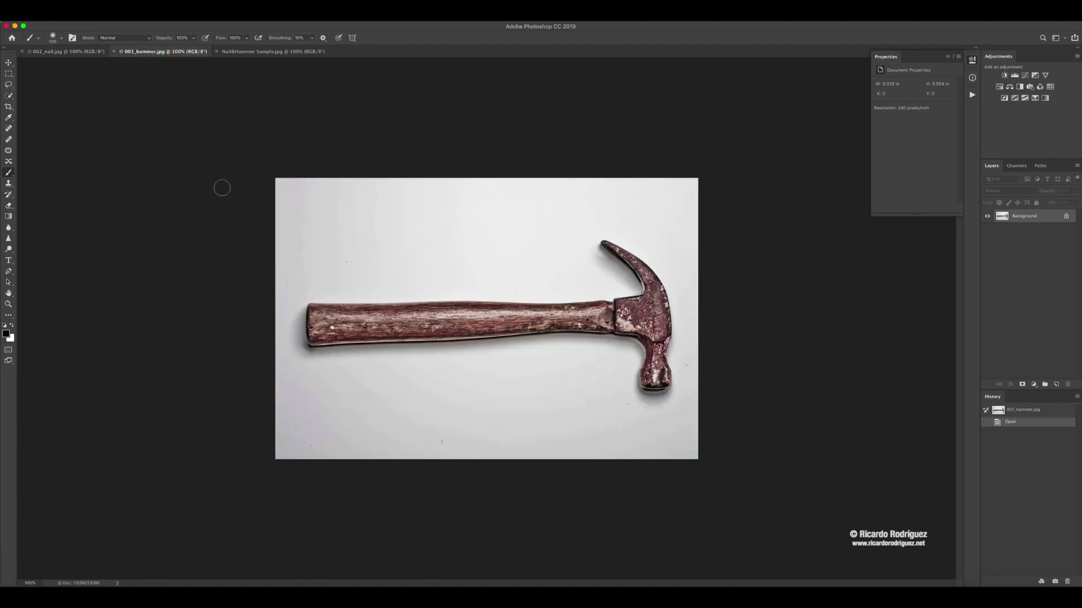
pyautogui.click(56, 51)
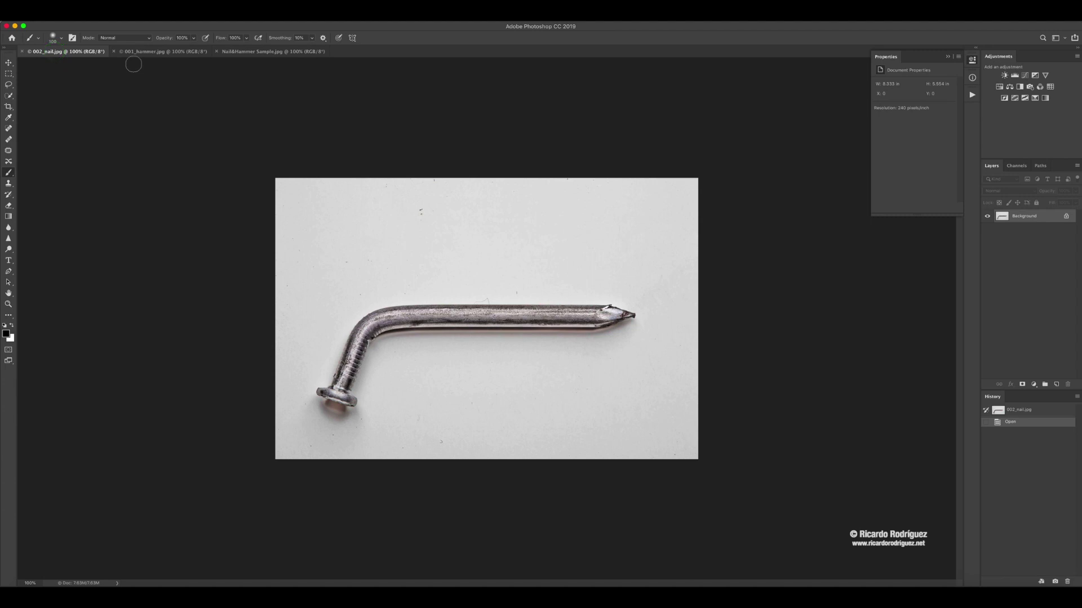
# Copy the entire 001_hammer.jpg image and paste it as a new layer into 002_nail.jpg
pyautogui.click(133, 52)
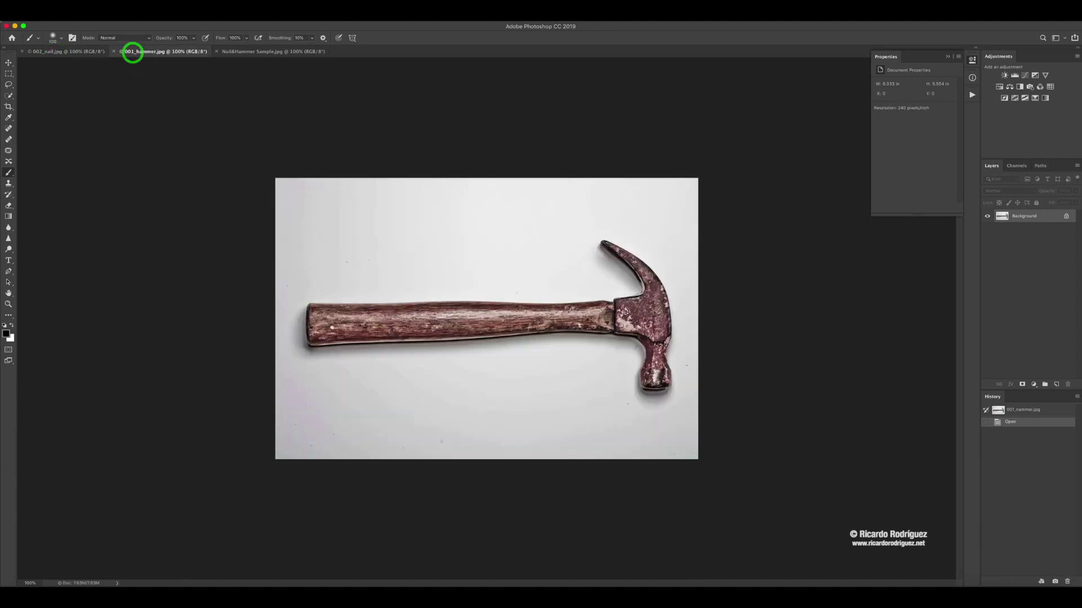
pyautogui.click(8, 63)
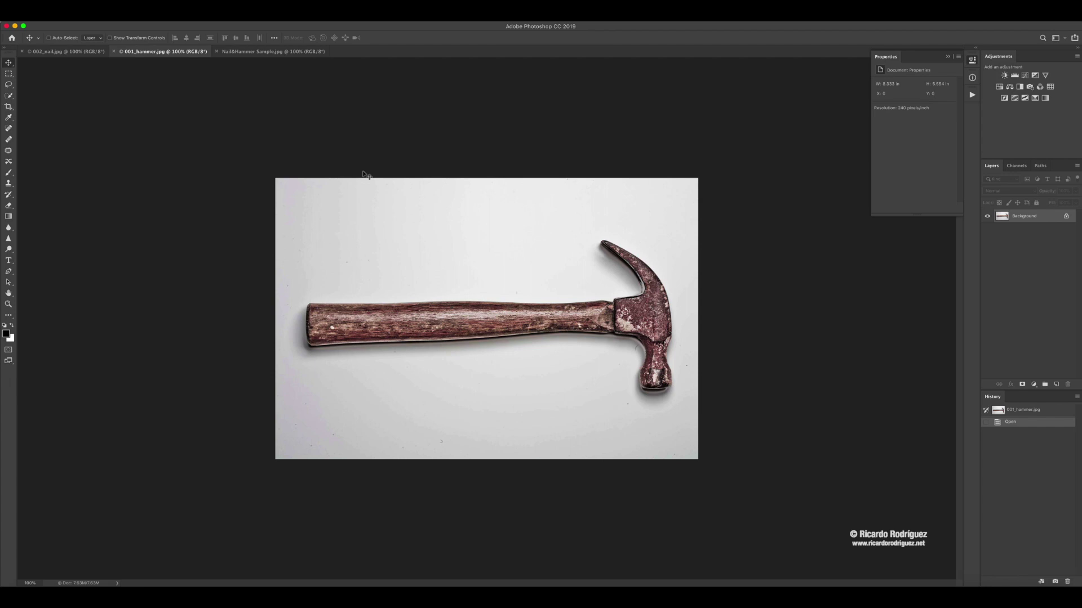
pyautogui.press('super+a')
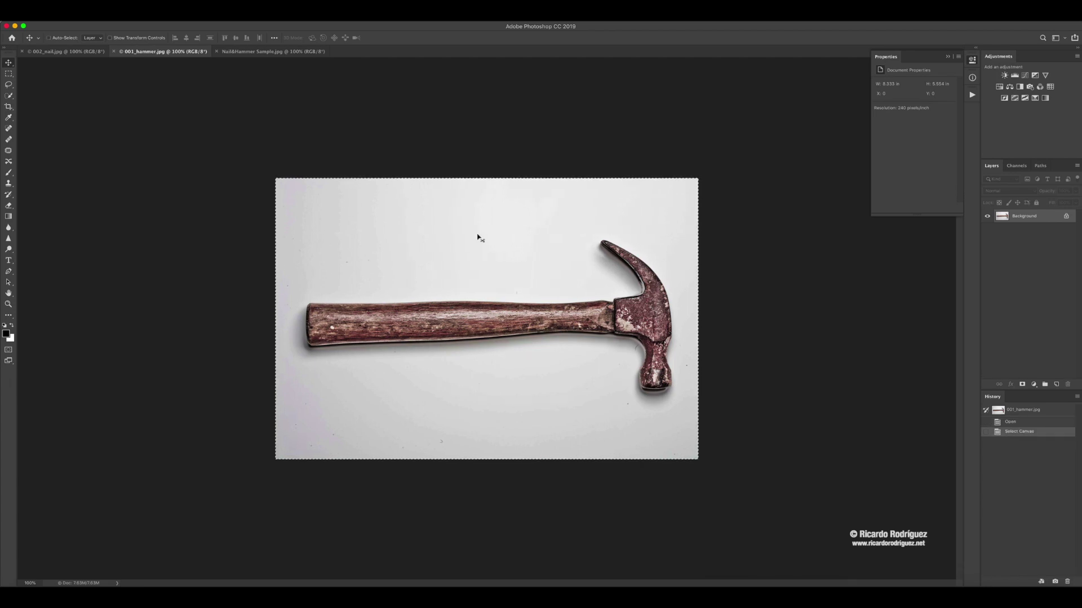
pyautogui.click(85, 52)
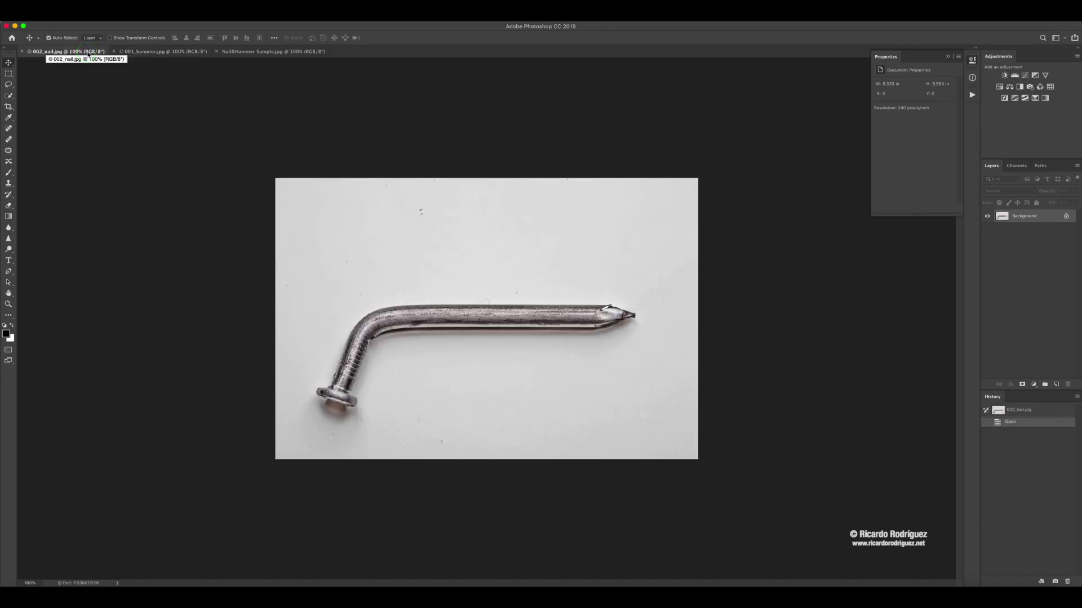
pyautogui.press('super+v')
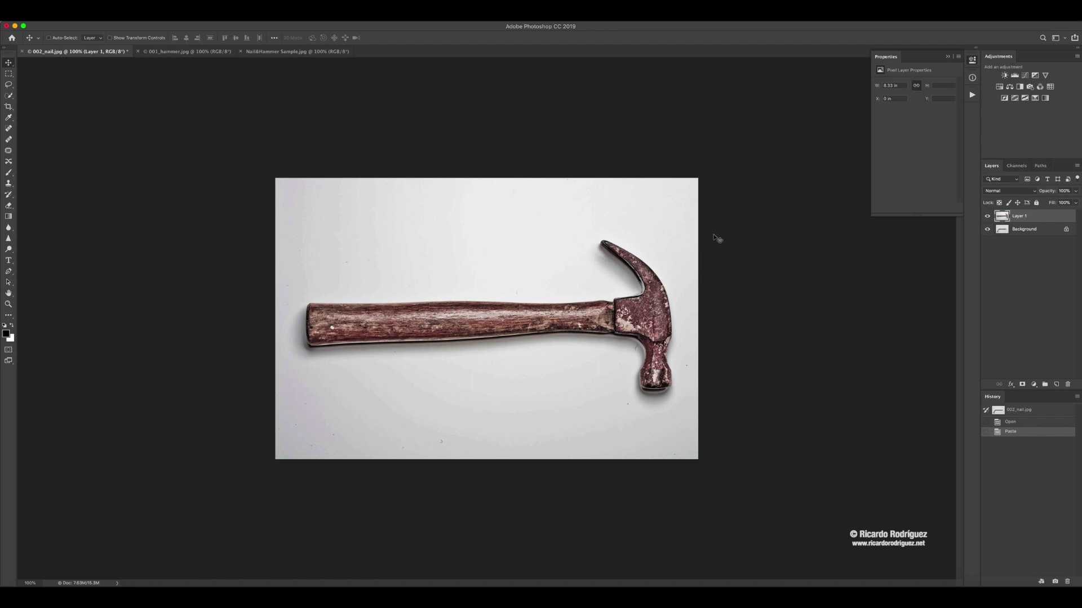
# Compare the pasted hammer layer with the nail beneath by hiding and showing Layer 1
pyautogui.click(986, 219)
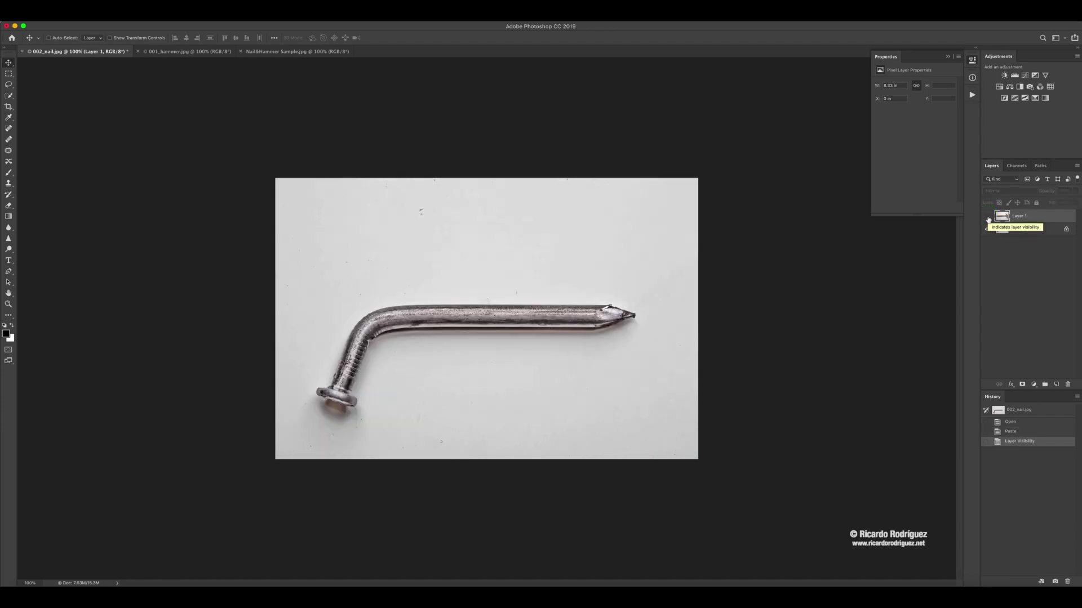
pyautogui.click(987, 218)
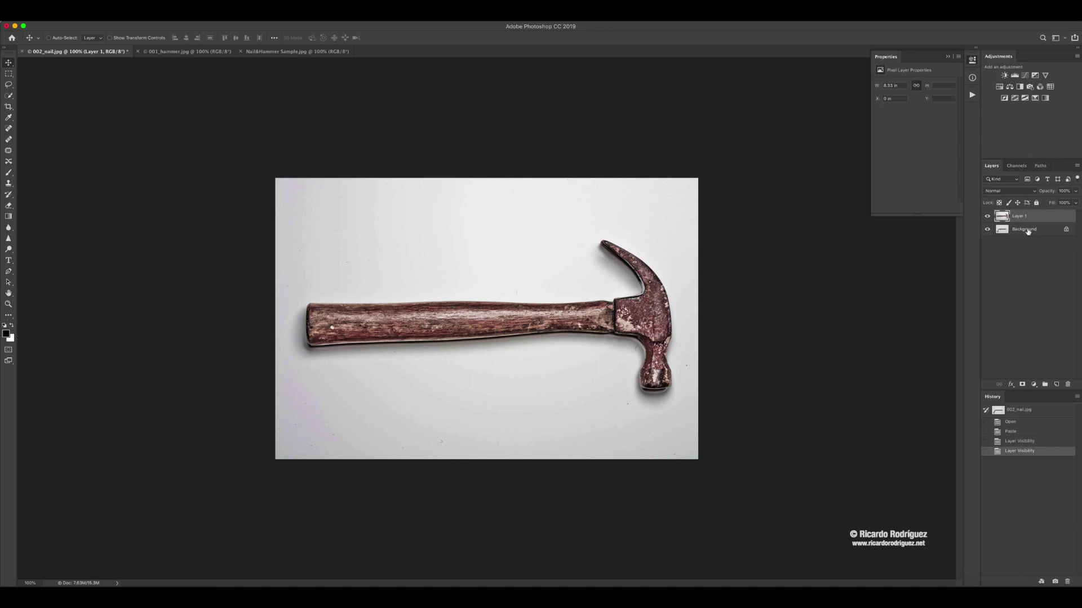
pyautogui.click(988, 217)
pyautogui.click(987, 217)
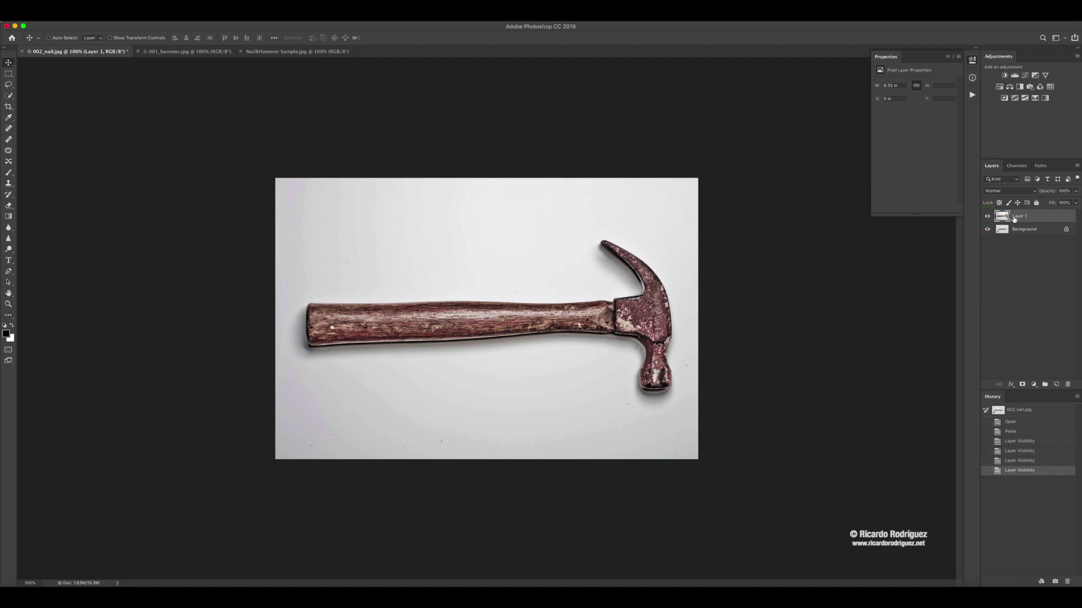
# Set the hammer layer's opacity to 50% and check the overlap with the nail by toggling its visibility
pyautogui.click(1037, 216)
pyautogui.click(1047, 192)
pyautogui.write('50')
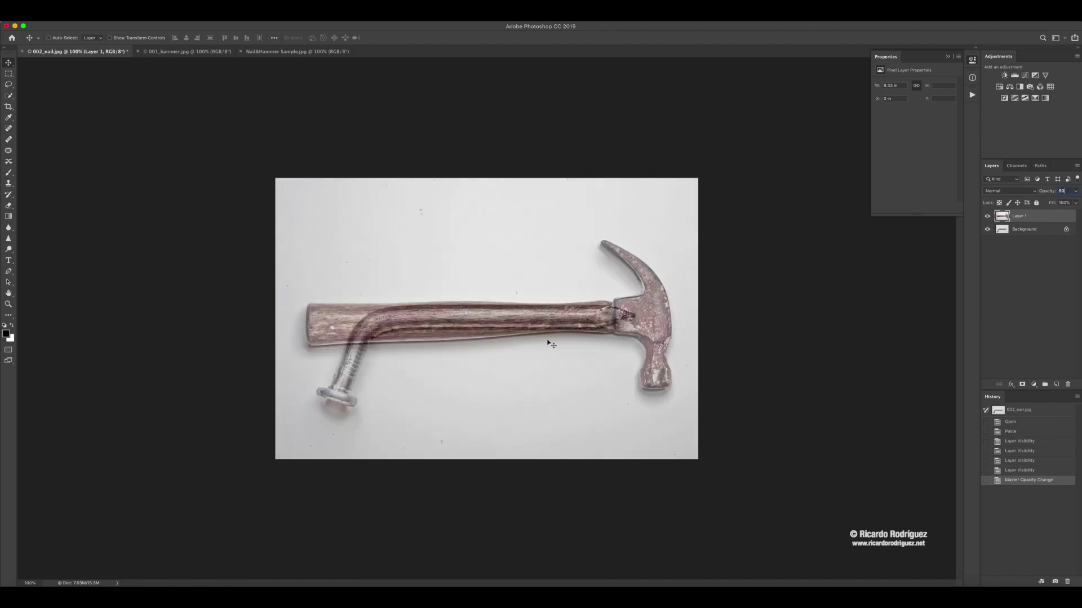
pyautogui.click(1046, 215)
pyautogui.keyDown('alt'); pyautogui.click(987, 217); pyautogui.keyUp('alt')
pyautogui.keyDown('alt'); pyautogui.click(986, 217); pyautogui.keyUp('alt')
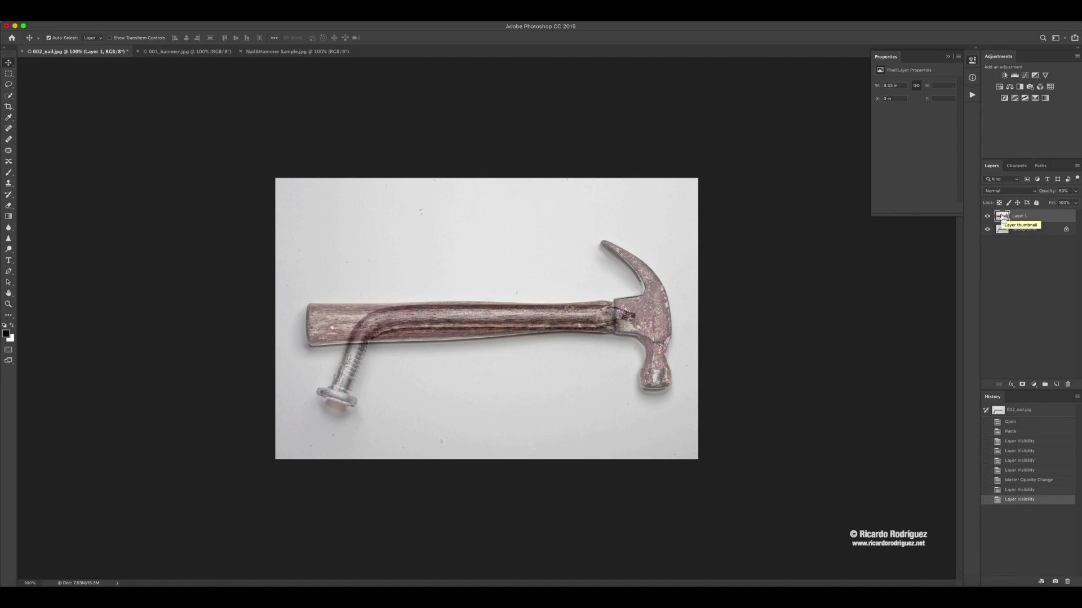
# Free-transform the hammer layer down to about 87% proportionally and shift it over the nail
pyautogui.hotkey('ctrl', 't')
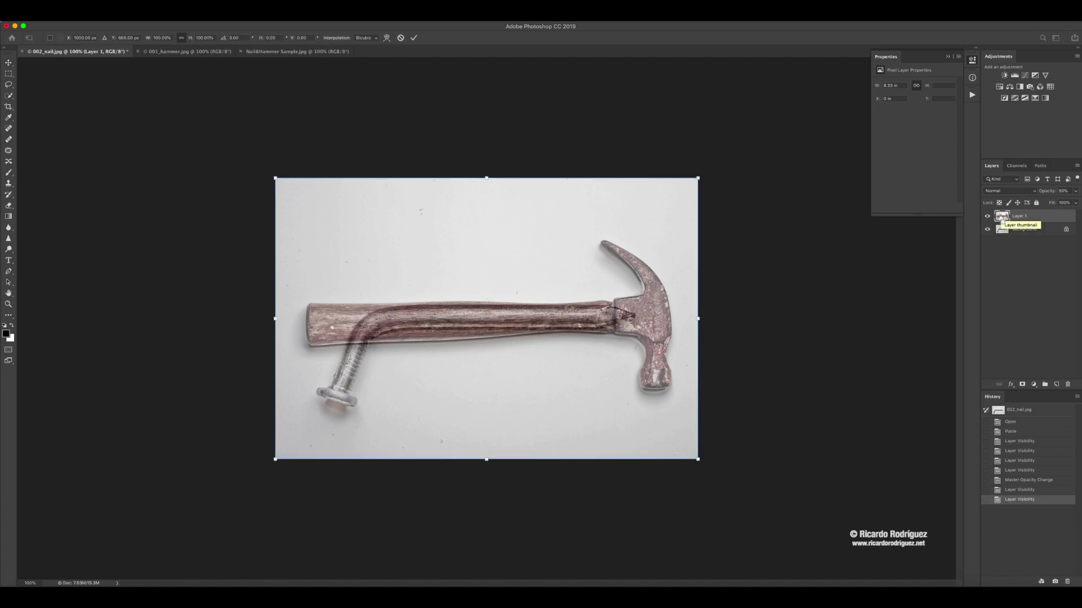
pyautogui.moveTo(701, 176); pyautogui.dragTo(642, 210)
pyautogui.moveTo(481, 321); pyautogui.dragTo(522, 302)
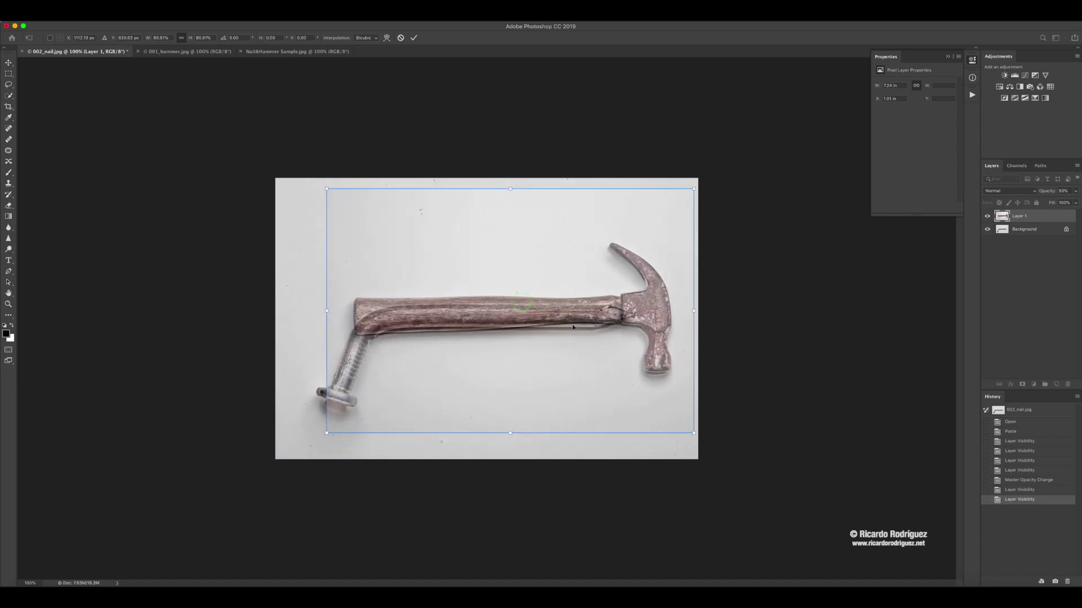
# Reposition the hammer so the head end of its handle overlaps the pointed end of the nail's shaft
pyautogui.press('super+equal')
pyautogui.press('super+equal')
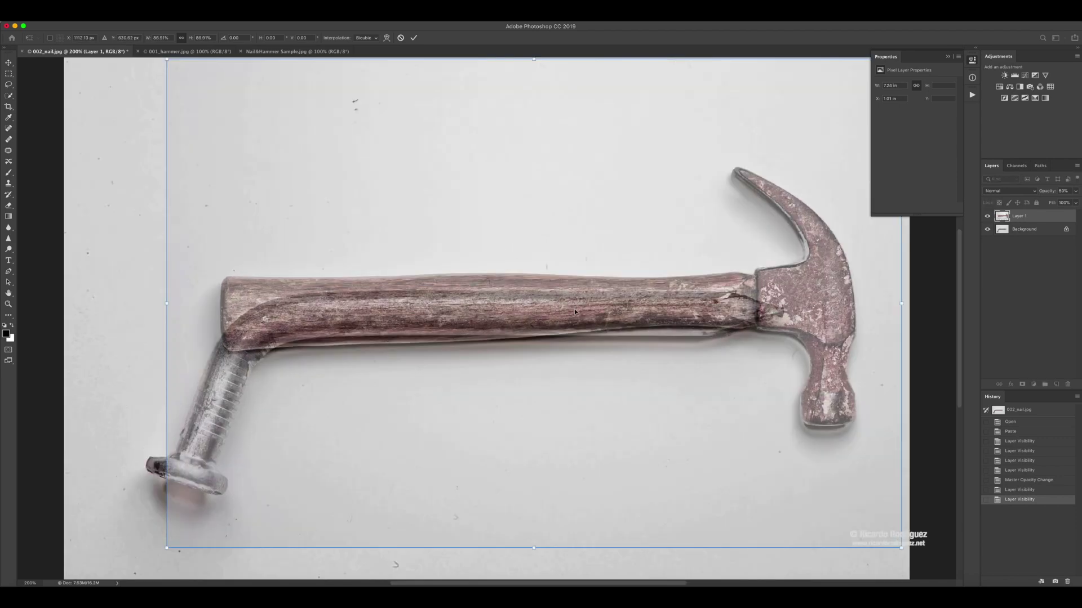
pyautogui.hscroll(10, 631, 309)
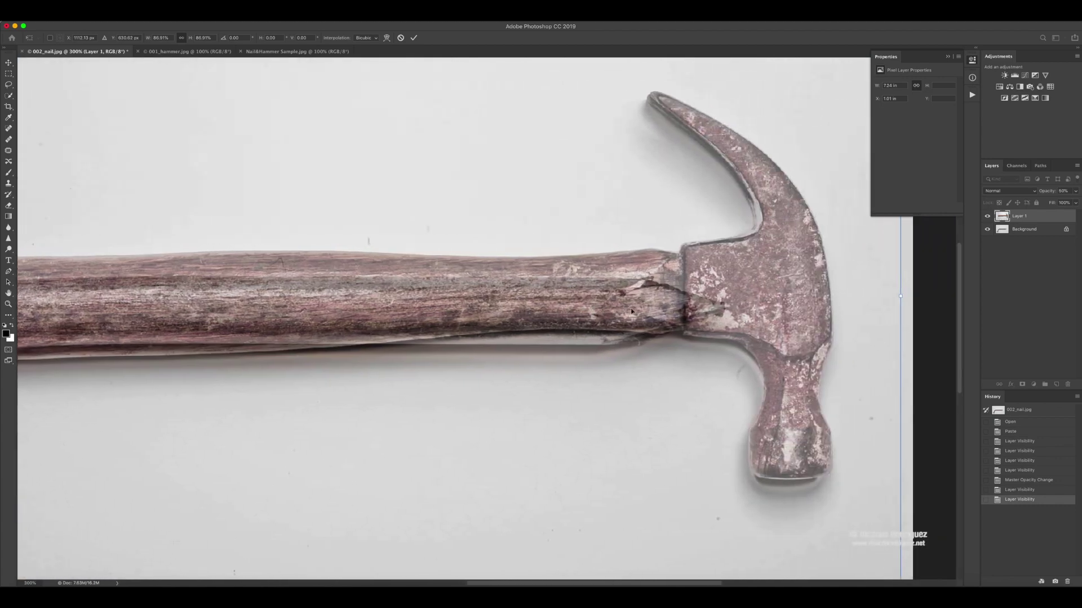
pyautogui.moveTo(456, 267); pyautogui.dragTo(460, 207)
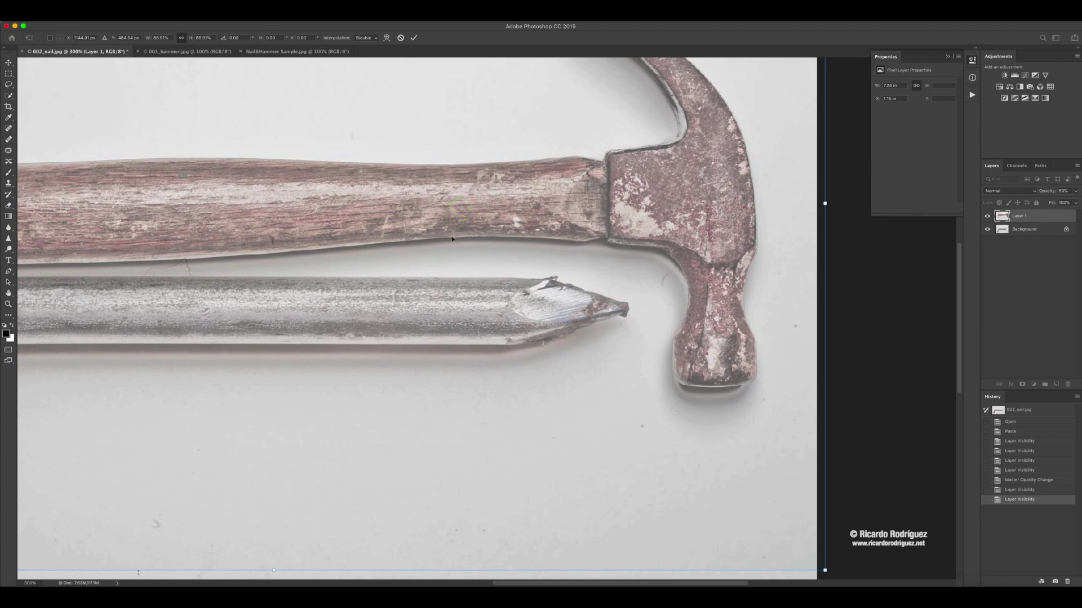
pyautogui.moveTo(458, 203); pyautogui.dragTo(435, 307)
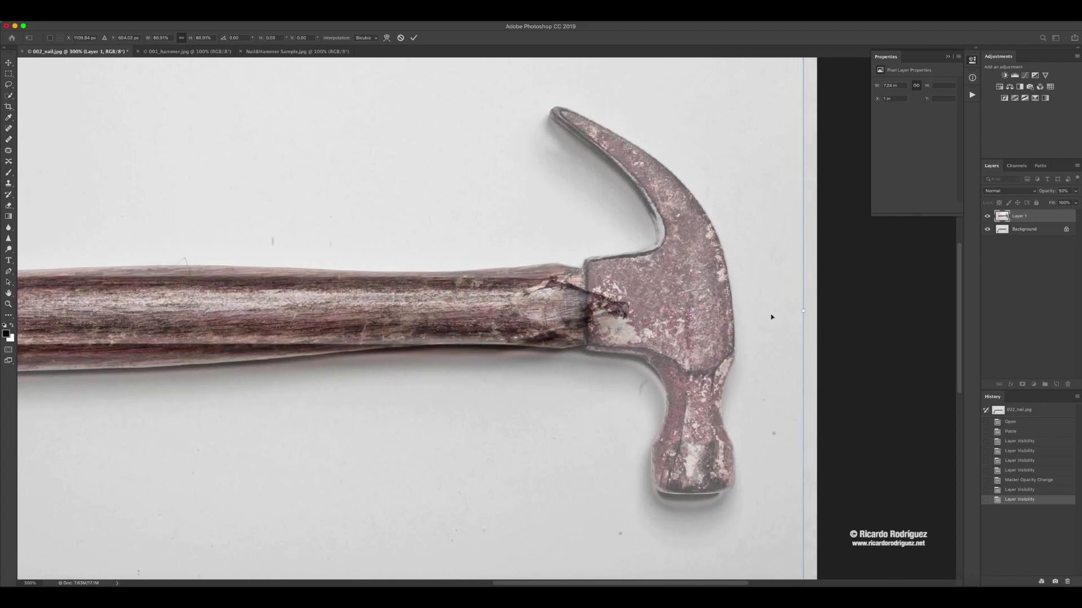
pyautogui.scroll(-2, 771, 317)
pyautogui.moveTo(442, 261); pyautogui.dragTo(444, 266)
# Scale the hammer layer proportionally to about 83% and move it back over the nail's shaft
pyautogui.scroll(-3, 528, 308)
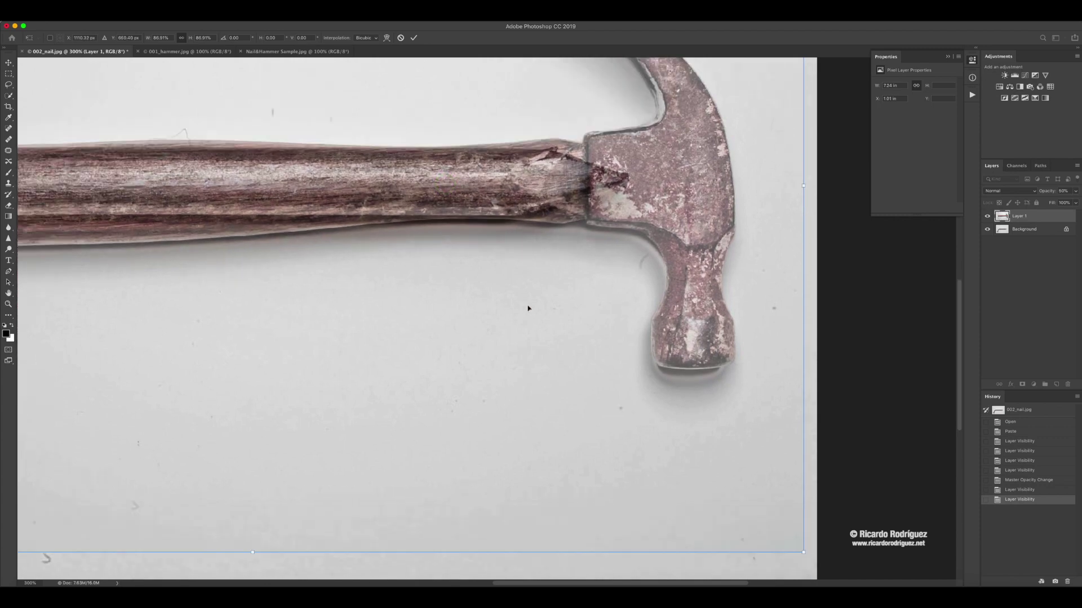
pyautogui.scroll(-5, 702, 342)
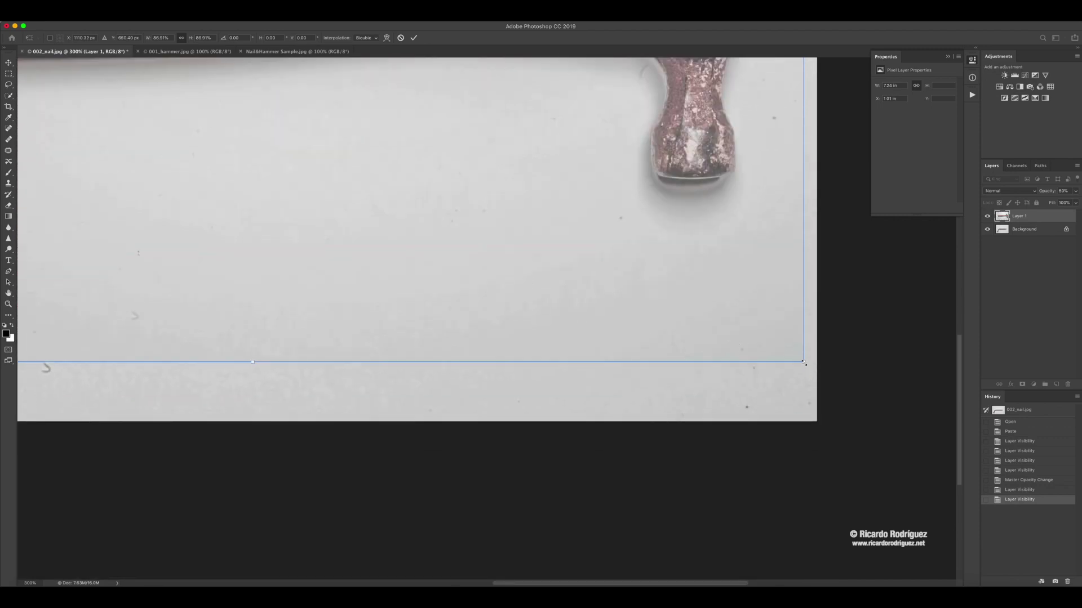
pyautogui.moveTo(804, 363); pyautogui.dragTo(747, 326)
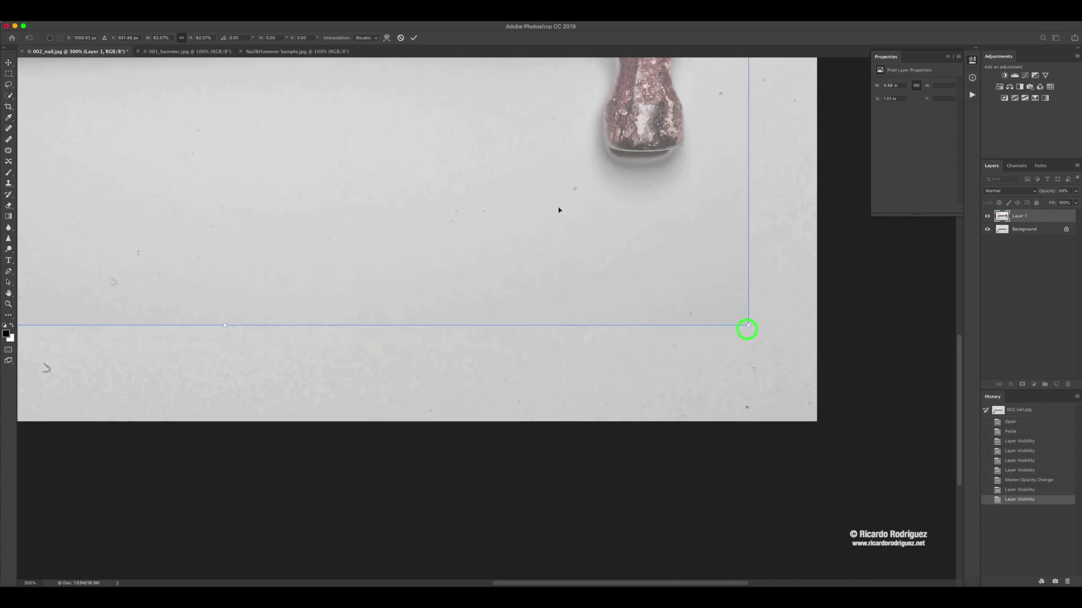
pyautogui.scroll(10, 550, 214)
pyautogui.moveTo(421, 291); pyautogui.dragTo(432, 304)
# Reduce the hammer layer to about 80% and line its handle up with the nail's thickness near the tip
pyautogui.scroll(-10, 719, 326)
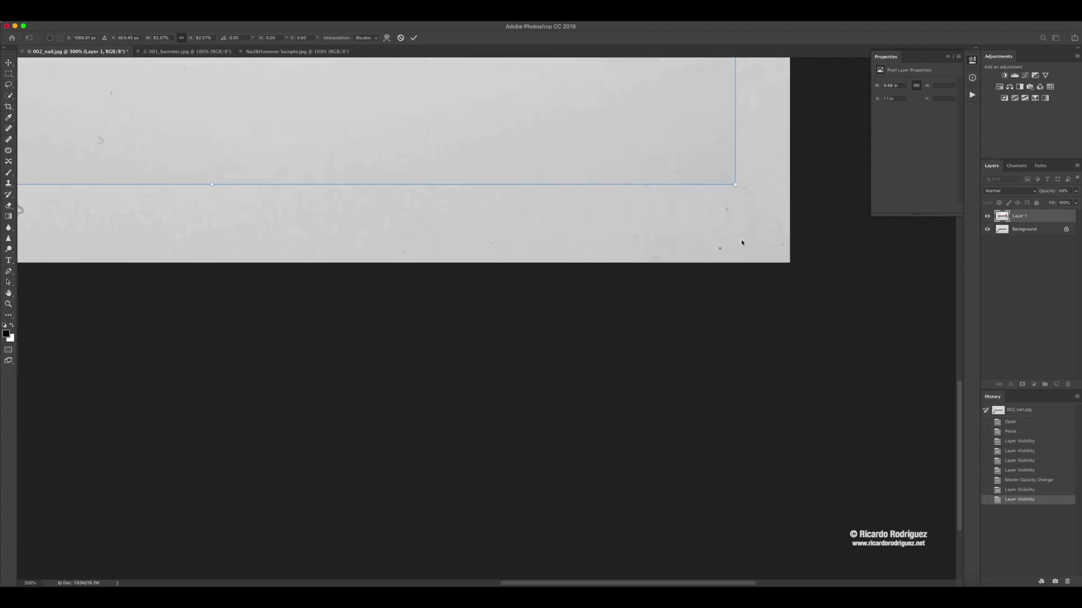
pyautogui.moveTo(733, 179); pyautogui.dragTo(700, 168)
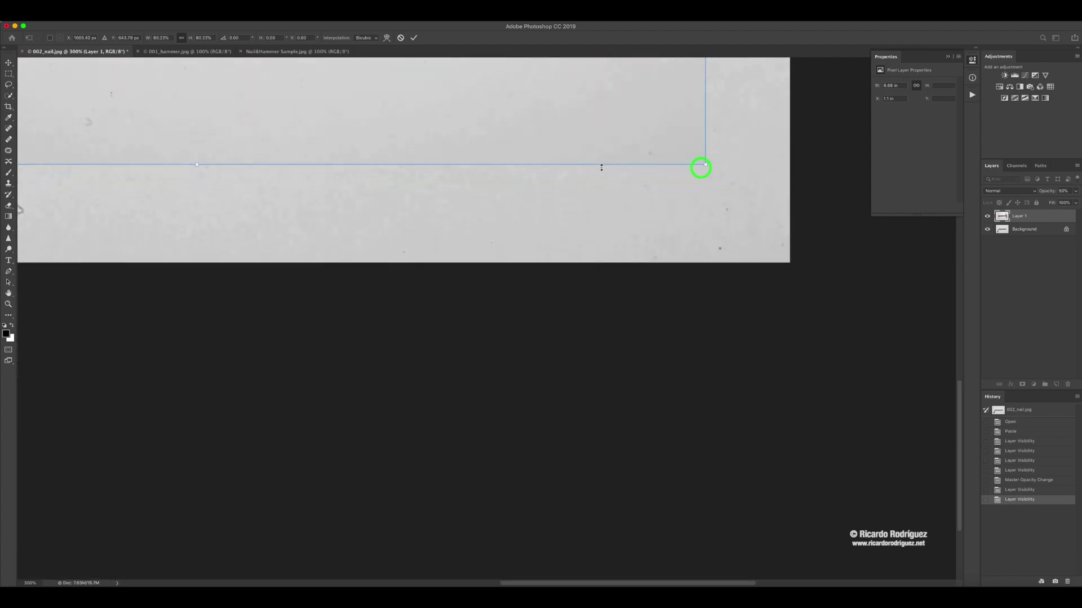
pyautogui.scroll(10, 601, 170)
pyautogui.scroll(5, 602, 170)
pyautogui.moveTo(391, 306)
pyautogui.mouseDown()
pyautogui.moveTo(403, 310)
pyautogui.moveTo(362, 309)
pyautogui.moveTo(394, 311)
pyautogui.mouseUp()
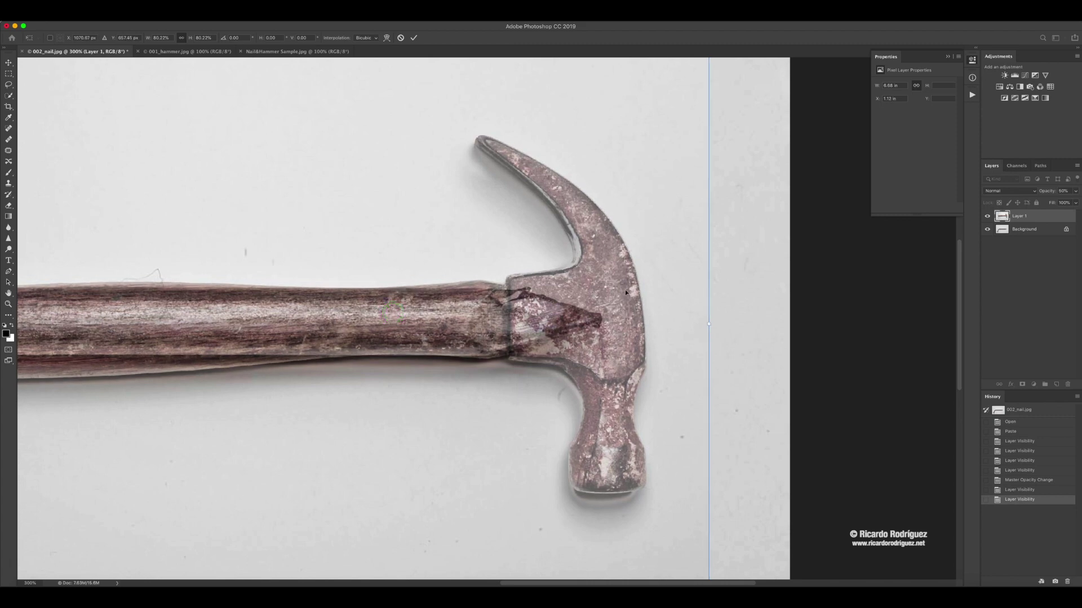
# Try small vertical nudges of the hammer up and back down to test its alignment with the nail's edges
pyautogui.press('Up')
pyautogui.press('Up')
pyautogui.press('Up')
pyautogui.press('Up')
pyautogui.press('Up')
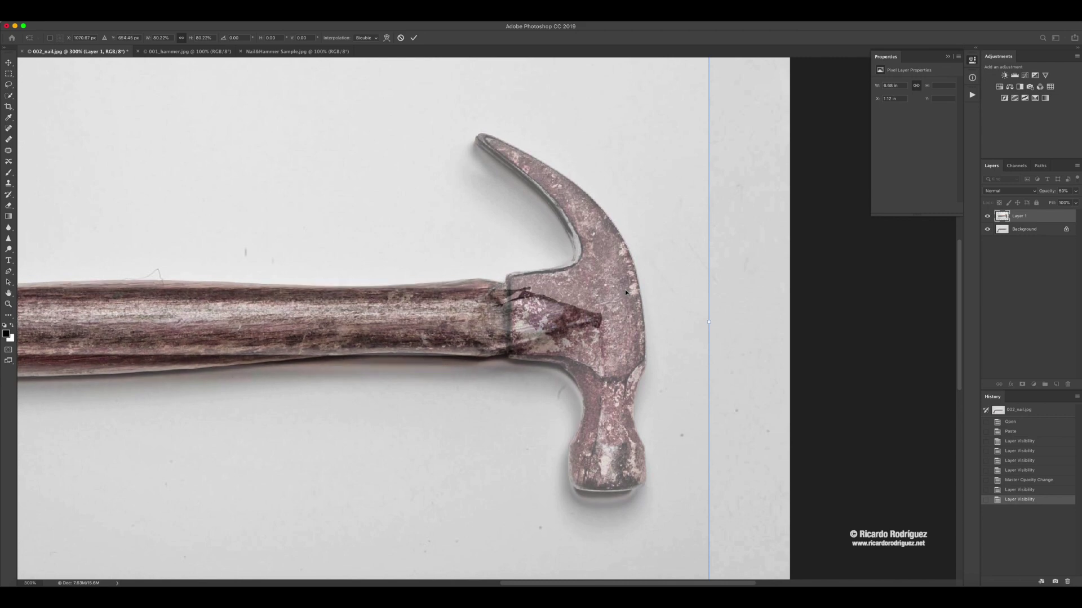
pyautogui.press('Up')
pyautogui.press('Up')
pyautogui.press('Up')
pyautogui.press('Down')
pyautogui.press('Down')
pyautogui.press('Down')
pyautogui.press('Down')
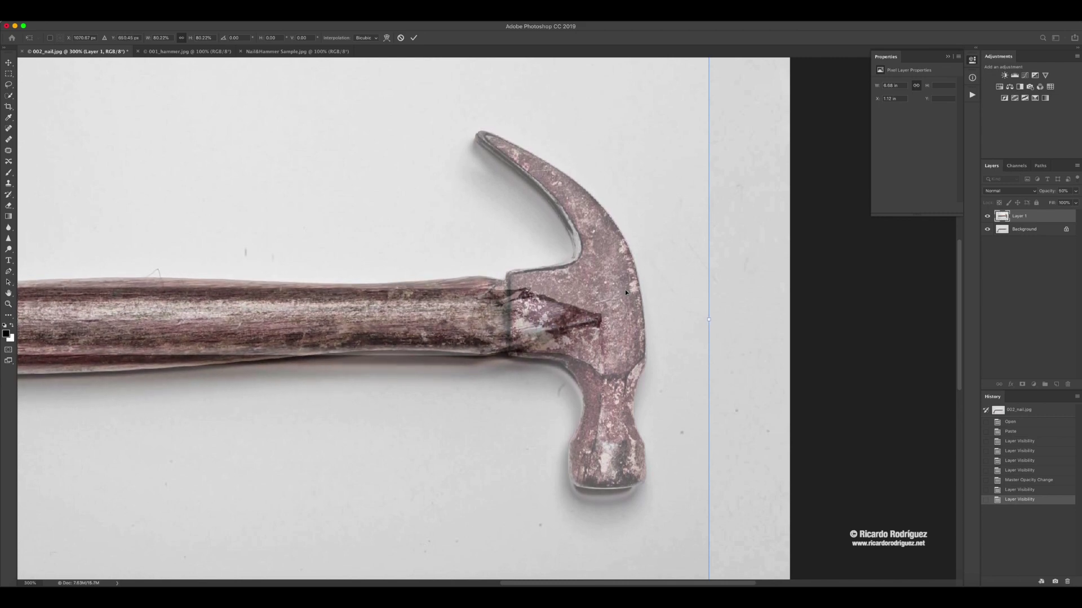
pyautogui.press('Down')
pyautogui.press('Down')
pyautogui.press('Down')
pyautogui.press('Down')
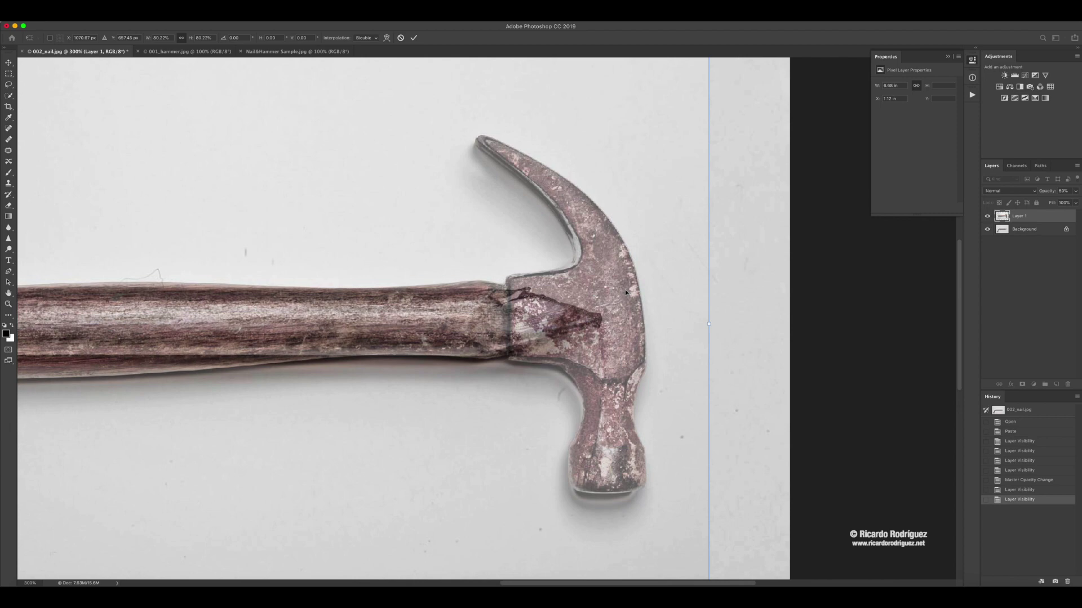
# Commit the hammer's transform with its layer at 100% opacity, and make the Background layer active
pyautogui.hotkey('ctrl', '-')
pyautogui.hotkey('ctrl', '-')
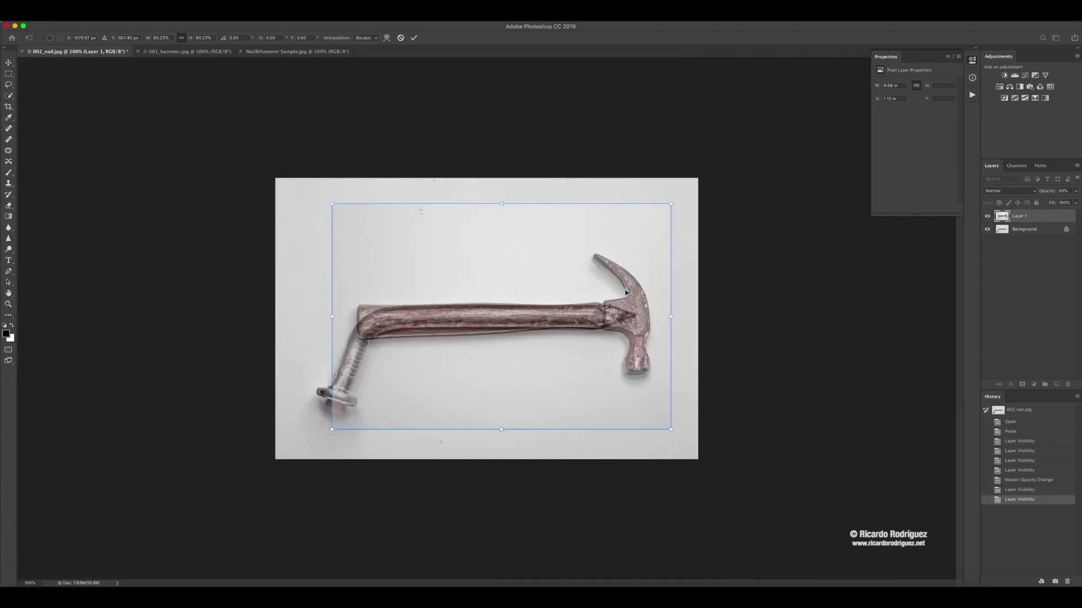
pyautogui.click(413, 40)
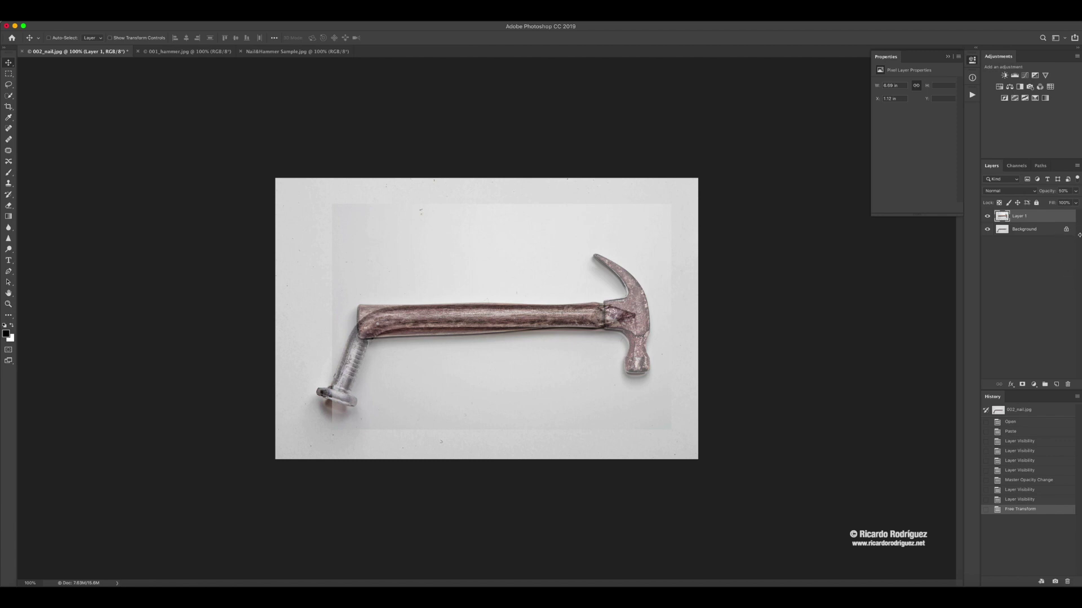
pyautogui.moveTo(1044, 191); pyautogui.dragTo(1077, 193)
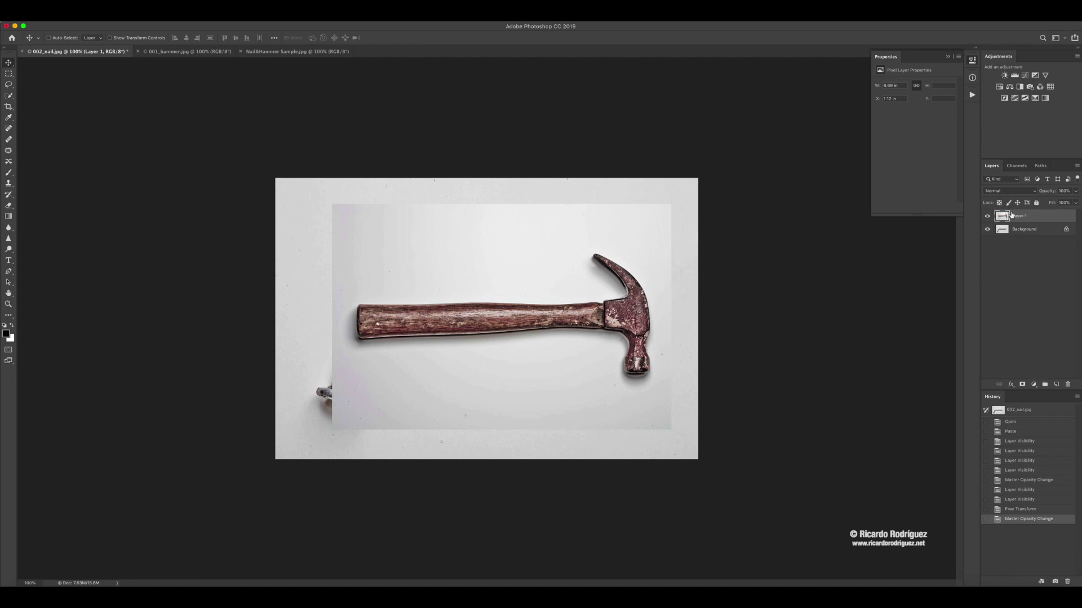
pyautogui.click(1025, 228)
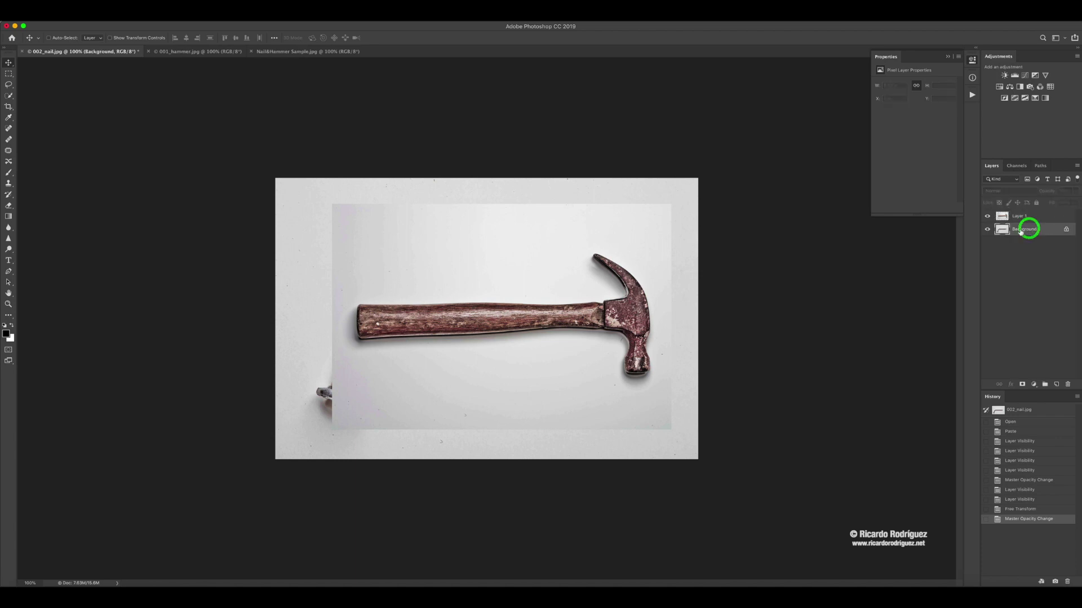
# Add a white layer mask to the hammer layer, make the mask active and choose the Brush tool
pyautogui.click(1041, 217)
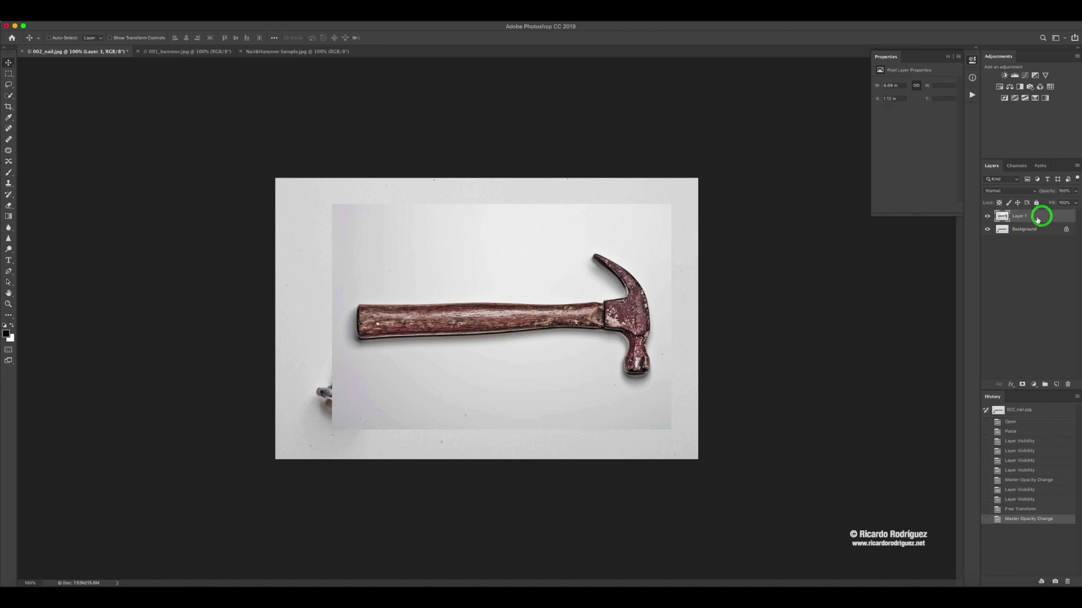
pyautogui.click(1021, 384)
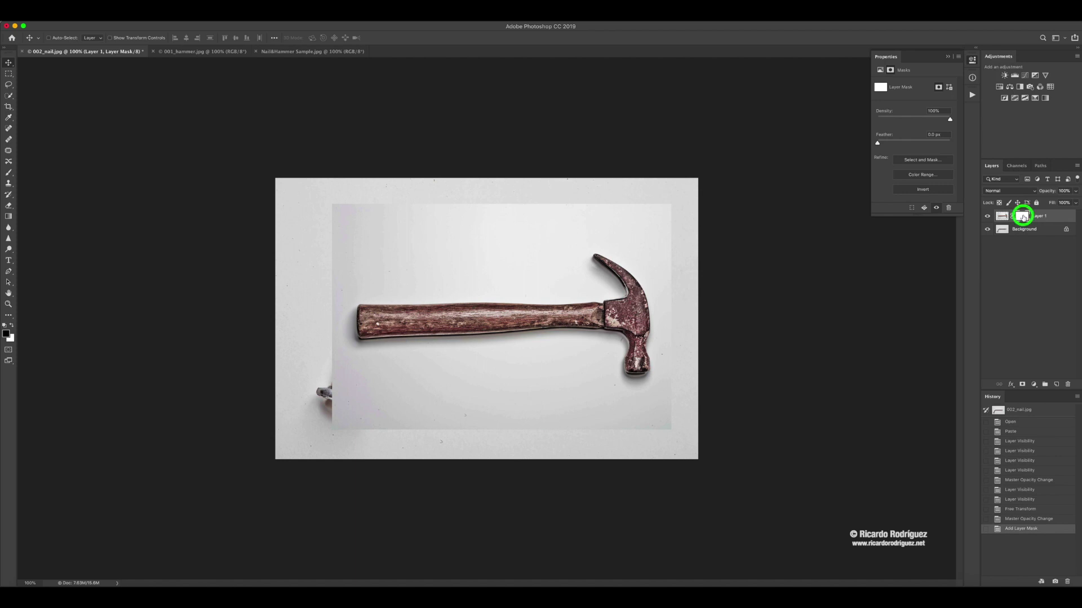
pyautogui.click(1002, 217)
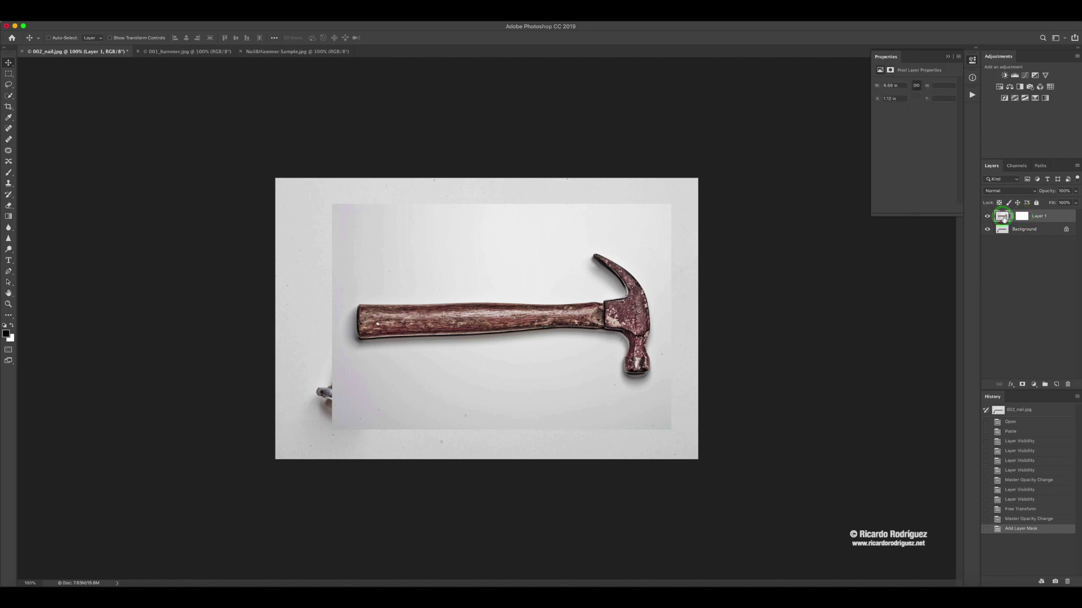
pyautogui.click(1023, 219)
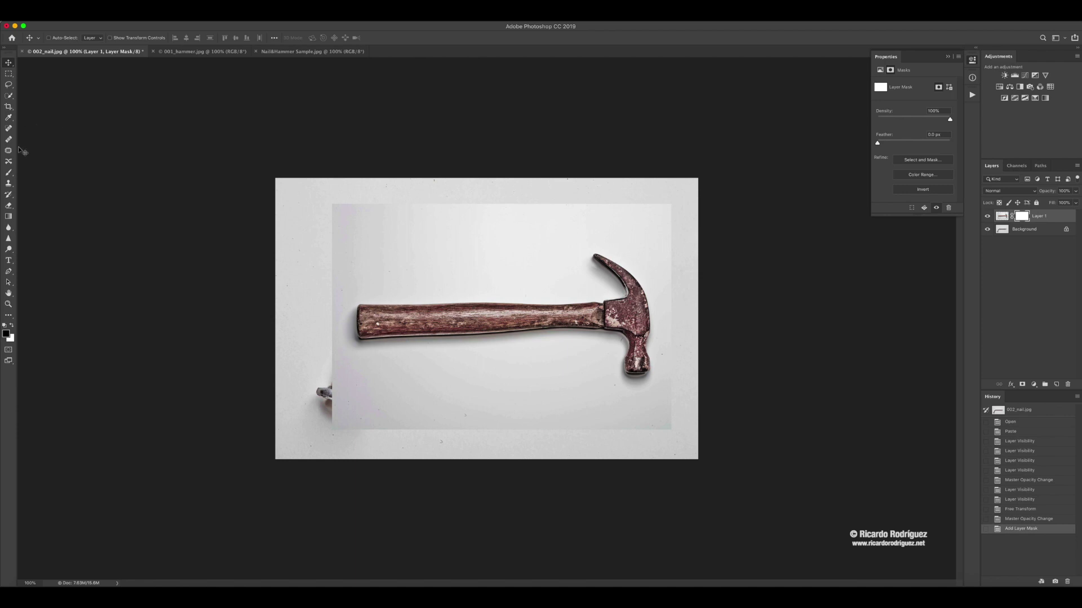
pyautogui.click(9, 173)
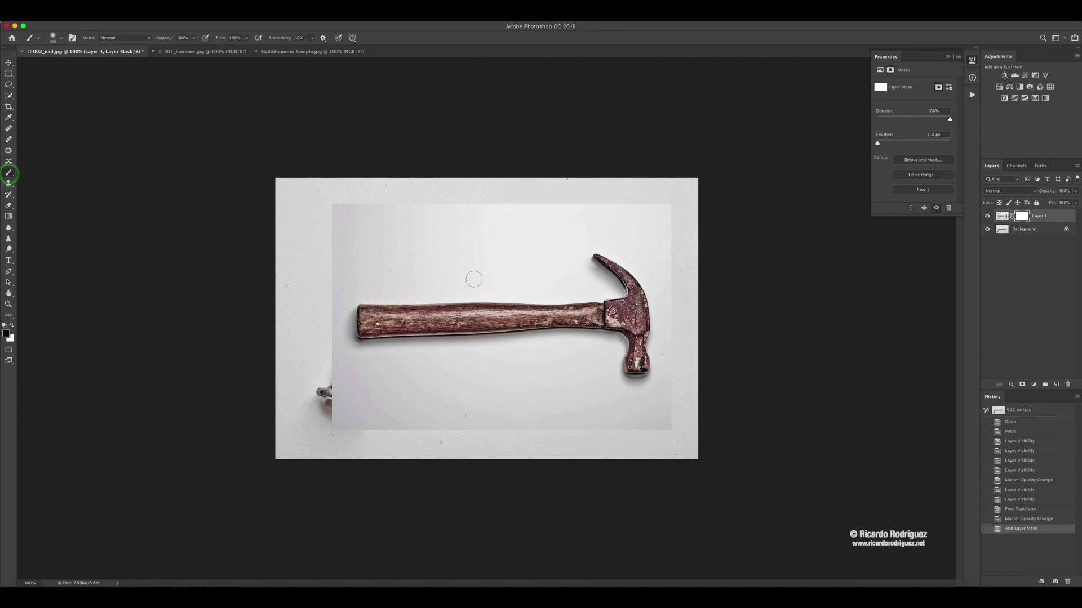
# Try a black brush stroke across the middle of the hammer's handle on the mask, and undo it
pyautogui.moveTo(510, 310); pyautogui.dragTo(555, 330)
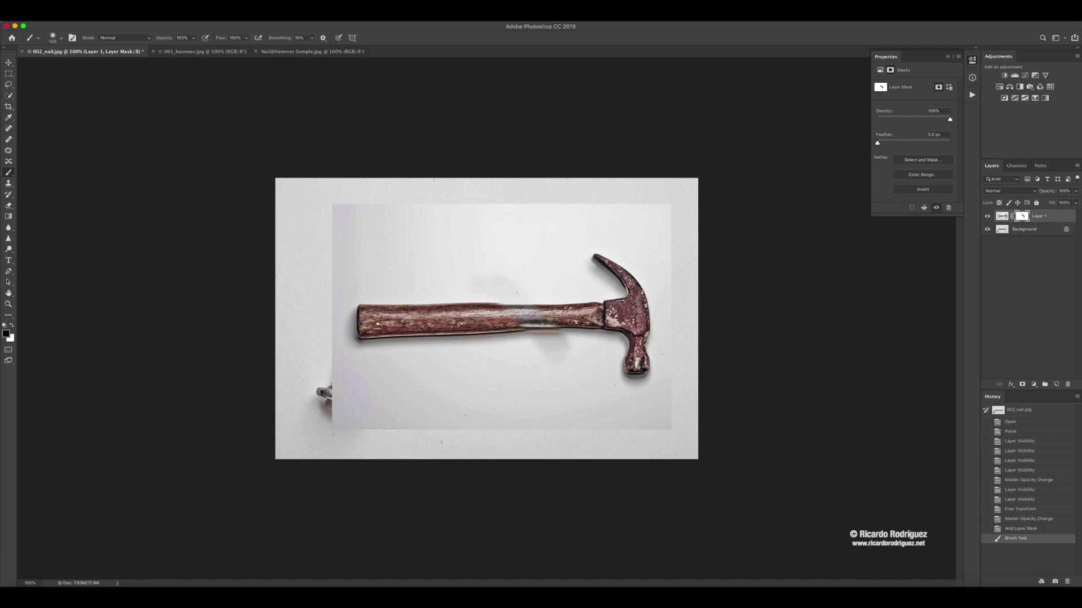
pyautogui.hotkey('ctrl', 'z')
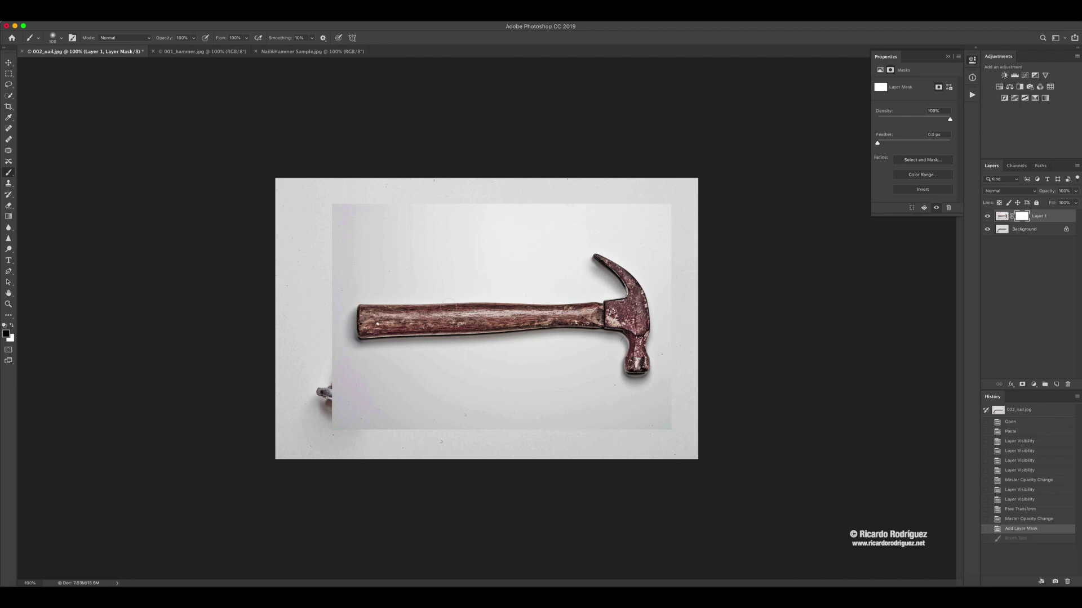
# Enlarge the brush to 400 px and paint black on the mask around the outer edges of the hammer photo to hide its borders
pyautogui.press(']')
pyautogui.press(']')
pyautogui.press(']')
pyautogui.press(']')
pyautogui.press(']')
pyautogui.press(']')
pyautogui.moveTo(338, 204)
pyautogui.mouseDown()
pyautogui.moveTo(517, 198)
pyautogui.moveTo(341, 194)
pyautogui.moveTo(673, 195)
pyautogui.moveTo(561, 191)
pyautogui.moveTo(681, 200)
pyautogui.moveTo(699, 326)
pyautogui.moveTo(695, 259)
pyautogui.mouseUp()
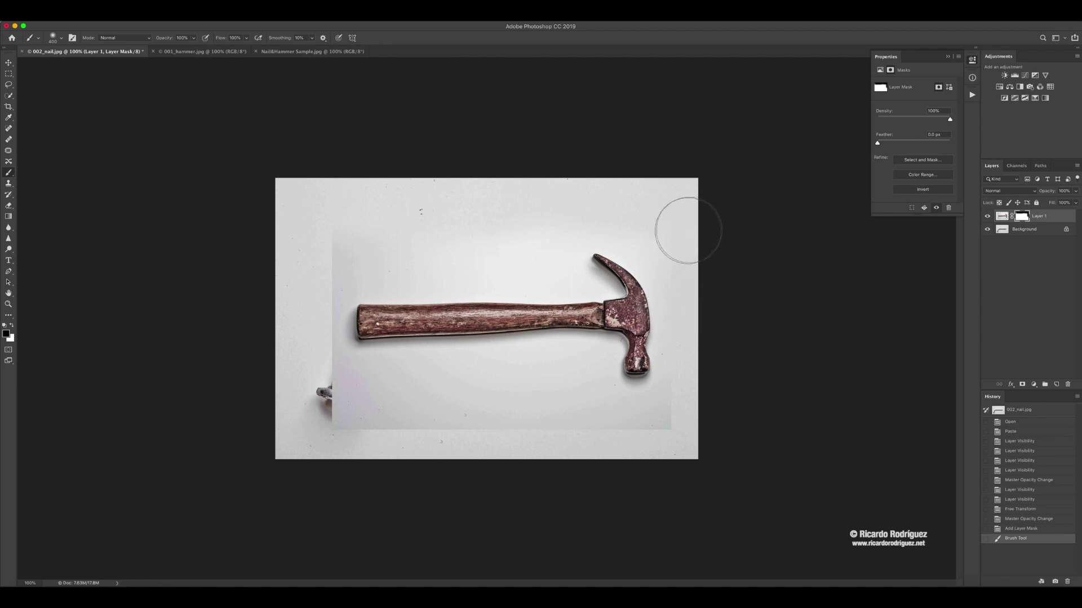
pyautogui.moveTo(691, 242)
pyautogui.mouseDown()
pyautogui.moveTo(695, 429)
pyautogui.moveTo(699, 392)
pyautogui.moveTo(681, 443)
pyautogui.moveTo(687, 432)
pyautogui.moveTo(621, 450)
pyautogui.moveTo(670, 438)
pyautogui.moveTo(588, 445)
pyautogui.moveTo(531, 443)
pyautogui.moveTo(593, 436)
pyautogui.moveTo(317, 431)
pyautogui.moveTo(372, 430)
pyautogui.moveTo(330, 410)
pyautogui.moveTo(347, 438)
pyautogui.moveTo(299, 390)
pyautogui.moveTo(307, 350)
pyautogui.moveTo(316, 401)
pyautogui.moveTo(332, 212)
pyautogui.mouseUp()
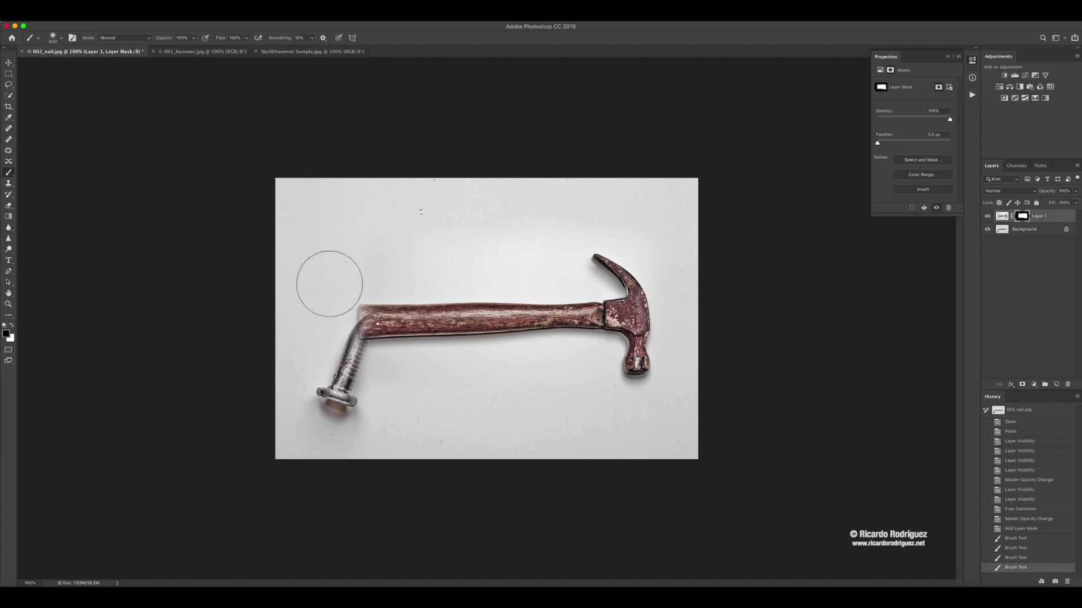
# Enlarge the brush to 1400 px and paint black on the mask over the hammer's handle so it fades softly into the nail's shaft
pyautogui.press(']')
pyautogui.press(']')
pyautogui.press(']')
pyautogui.press(']')
pyautogui.press(']')
pyautogui.press(']')
pyautogui.press(']')
pyautogui.press(']')
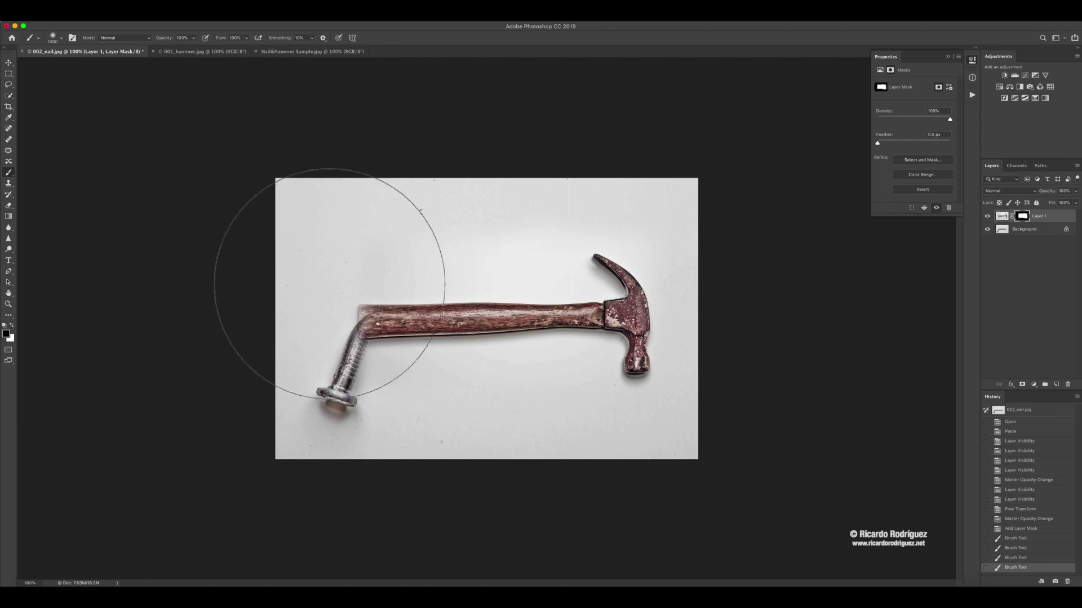
pyautogui.moveTo(330, 284)
pyautogui.mouseDown()
pyautogui.moveTo(306, 319)
pyautogui.moveTo(321, 345)
pyautogui.moveTo(338, 328)
pyautogui.moveTo(349, 353)
pyautogui.moveTo(373, 302)
pyautogui.moveTo(396, 346)
pyautogui.moveTo(402, 315)
pyautogui.moveTo(420, 352)
pyautogui.moveTo(418, 343)
pyautogui.moveTo(411, 369)
pyautogui.moveTo(367, 341)
pyautogui.mouseUp()
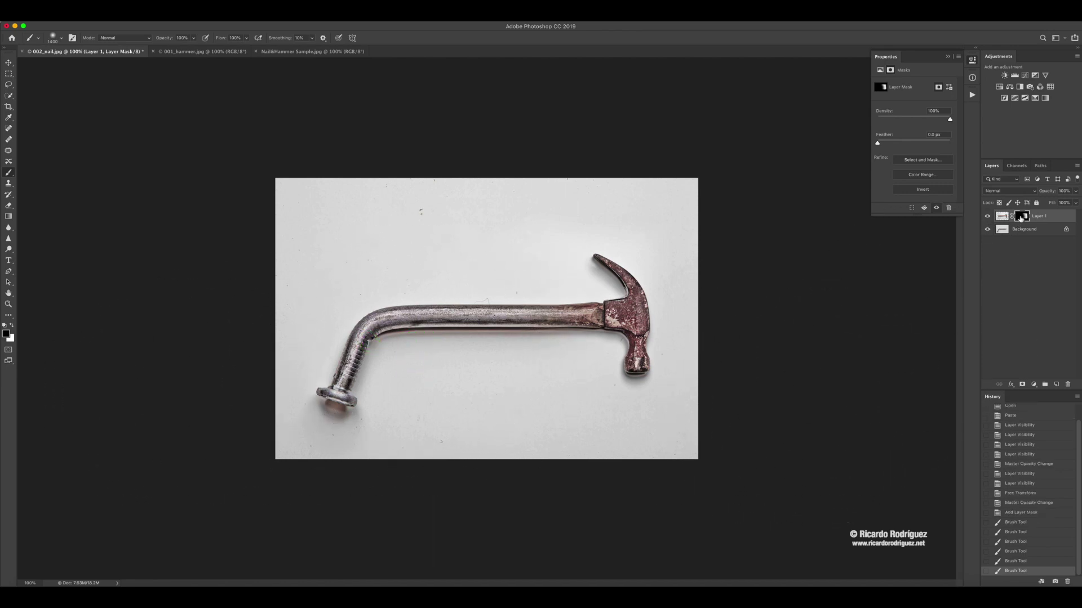
# Display the layer mask alone and paint its leftover gray upper-right corner black with a 900 px brush
pyautogui.keyDown('alt'); pyautogui.click(1022, 218); pyautogui.keyUp('alt')
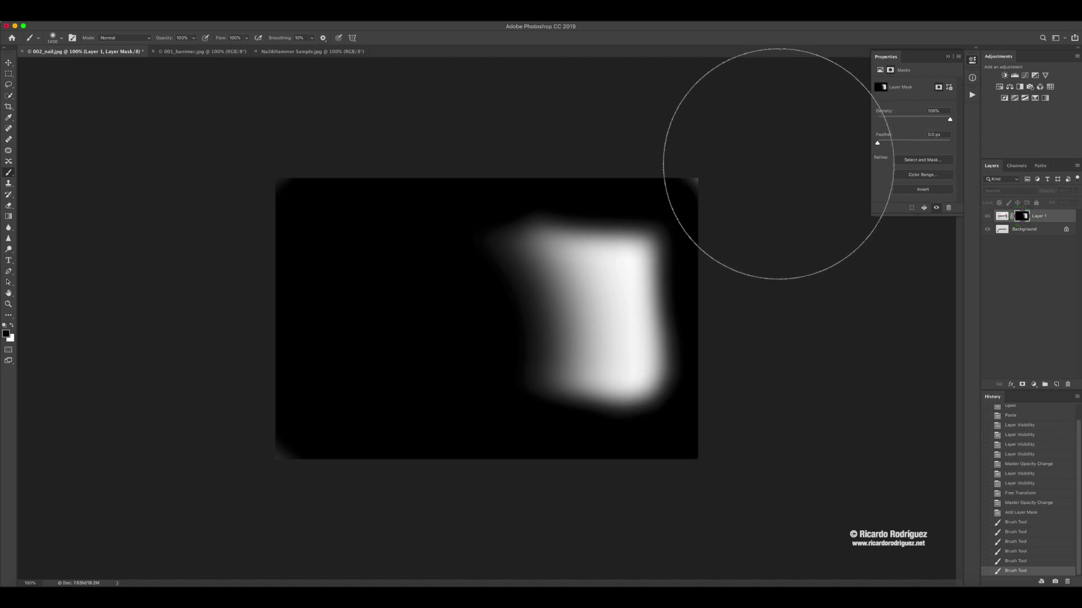
pyautogui.press('[')
pyautogui.press('[')
pyautogui.press('[')
pyautogui.press('[')
pyautogui.press('[')
pyautogui.moveTo(751, 164)
pyautogui.mouseDown()
pyautogui.moveTo(730, 143)
pyautogui.moveTo(768, 167)
pyautogui.mouseUp()
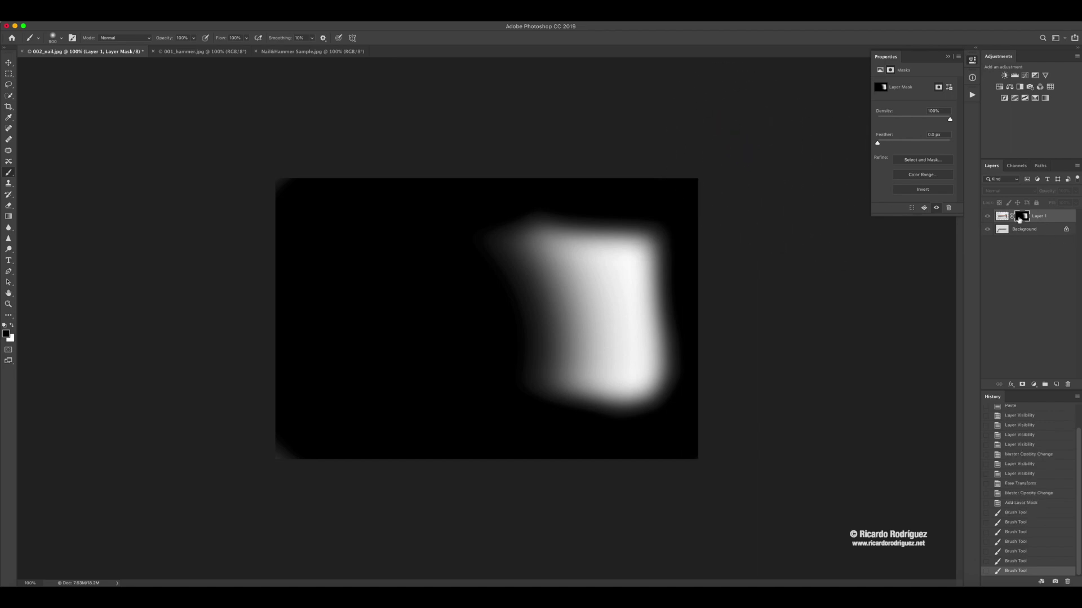
# Return to the composite view and briefly hide the Background layer to check the masked hammer on its own
pyautogui.keyDown('alt'); pyautogui.click(1022, 219); pyautogui.keyUp('alt')
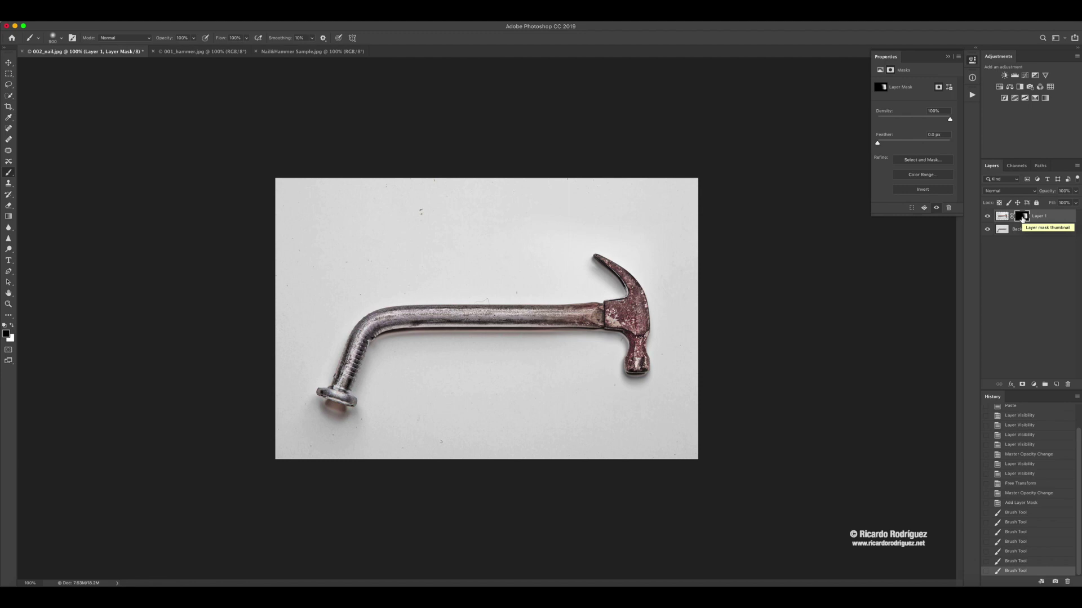
pyautogui.click(987, 230)
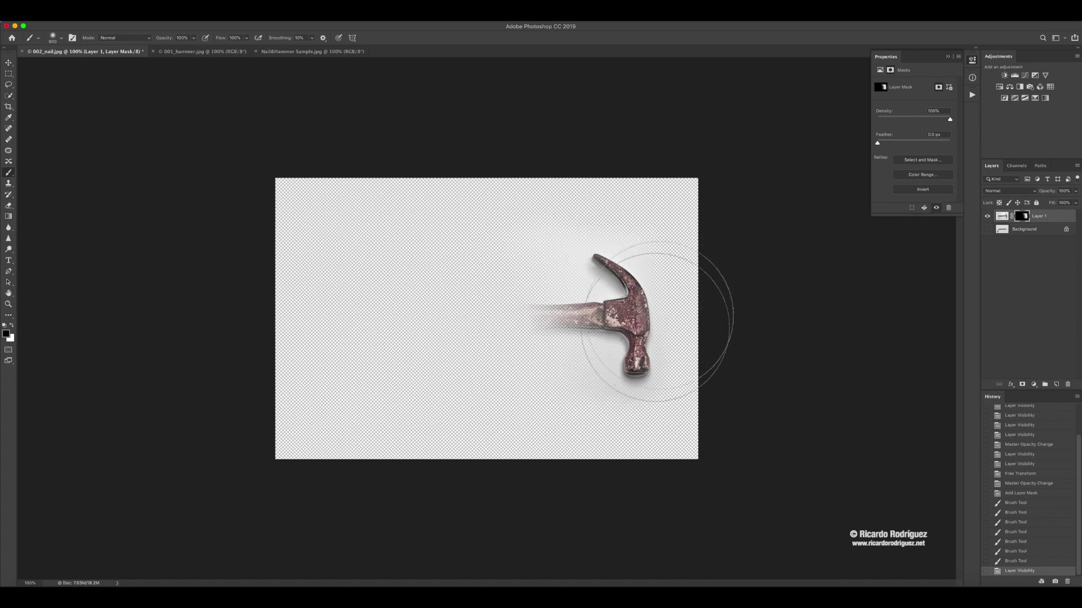
pyautogui.click(986, 230)
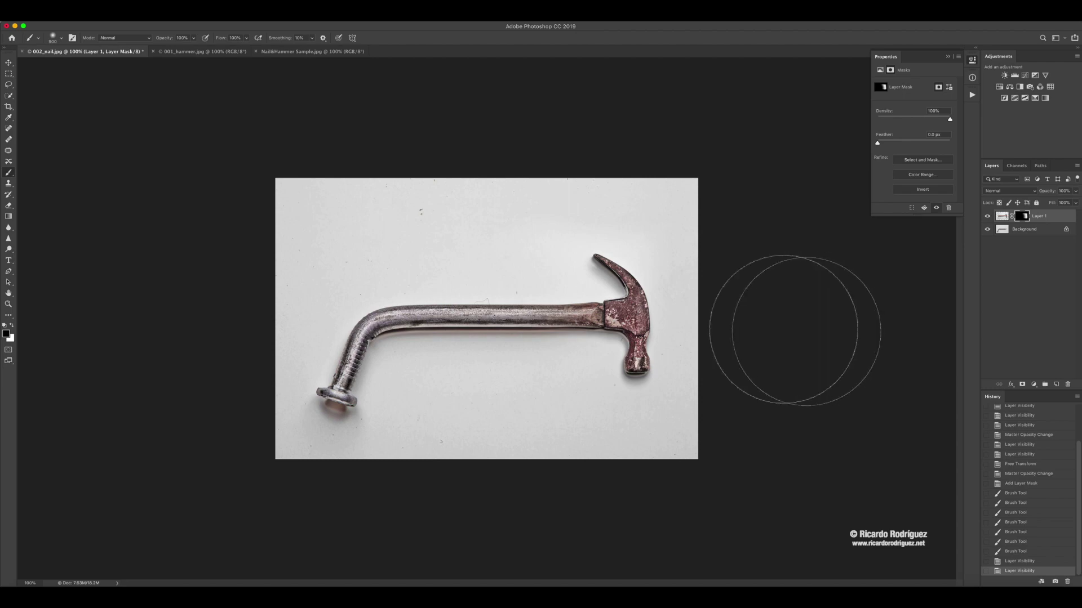
# Paint black on the hammer layer's mask with a 60 px brush, cleaning up the shadow below the shaft where nail and handle blend
pyautogui.press('z')
pyautogui.click(569, 335)
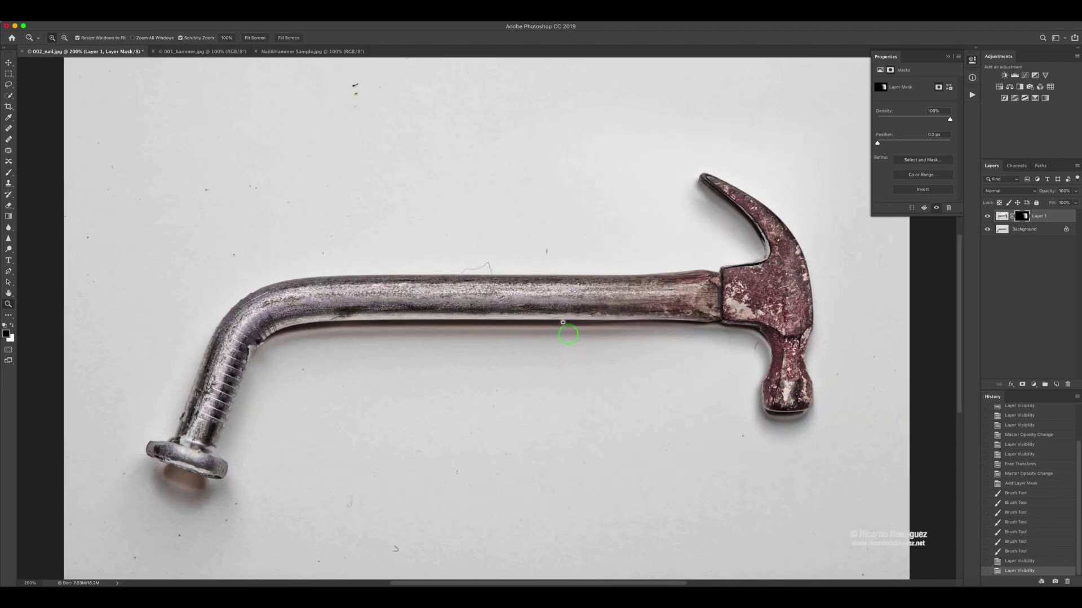
pyautogui.click(604, 332)
pyautogui.click(632, 332)
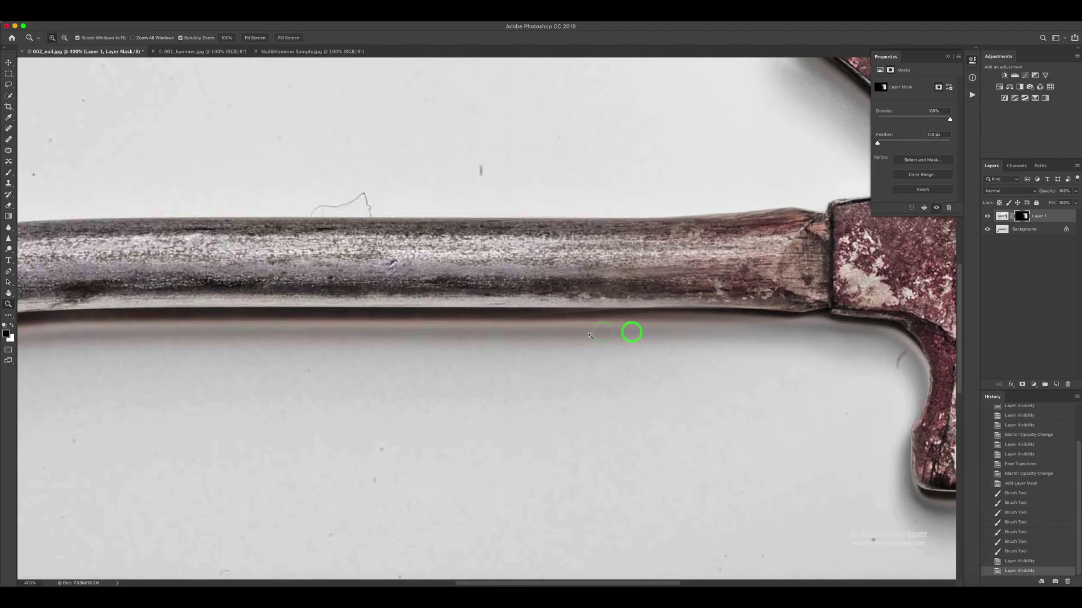
pyautogui.click(578, 326)
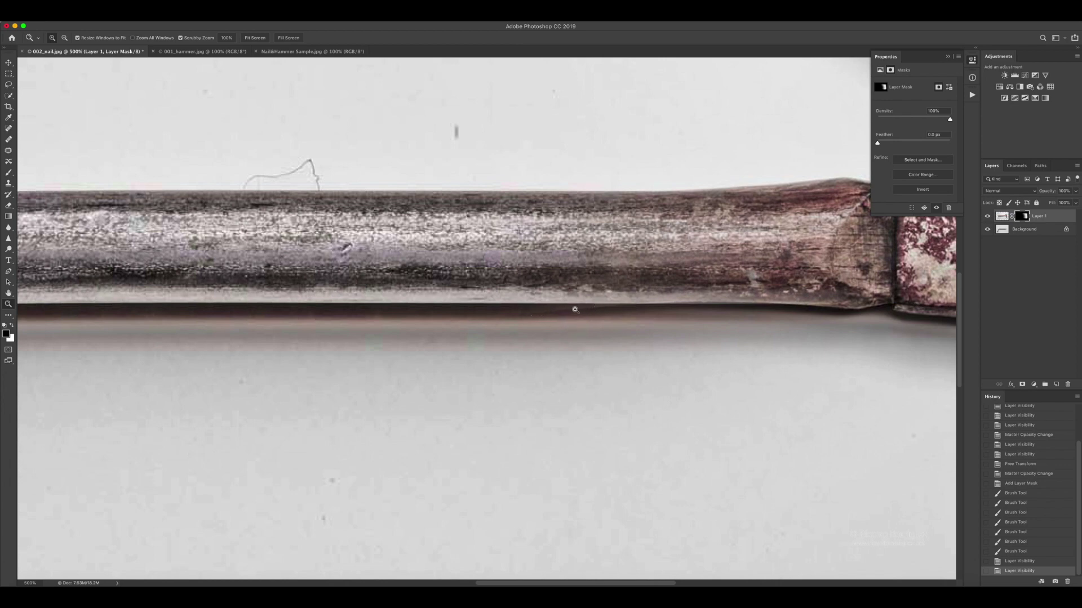
pyautogui.click(1022, 218)
pyautogui.press('b')
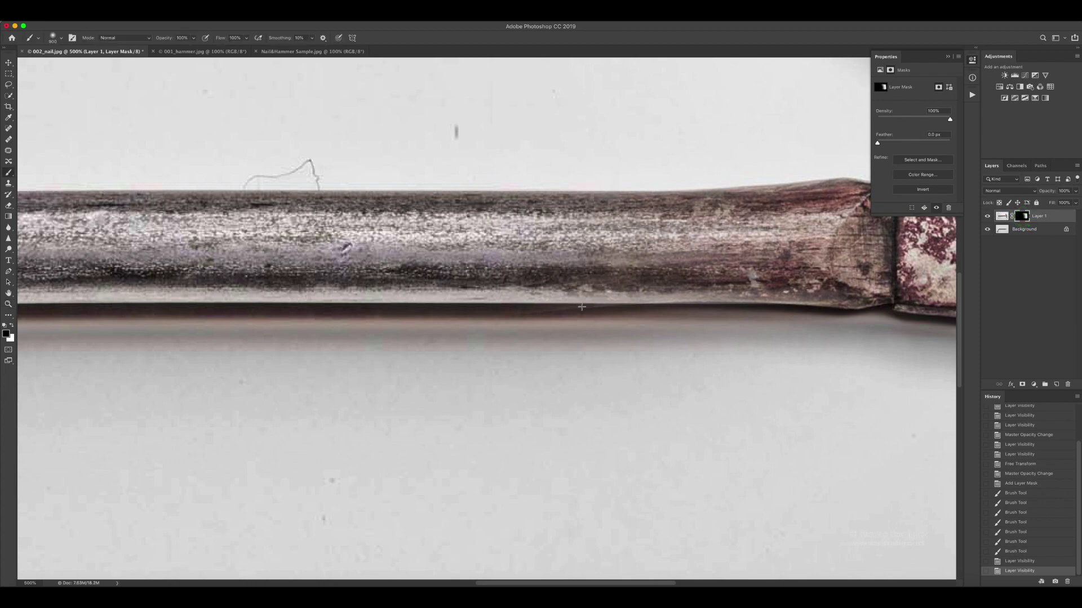
pyautogui.press('[')
pyautogui.press('[')
pyautogui.press('[')
pyautogui.press('[')
pyautogui.press('[')
pyautogui.press('[')
pyautogui.press('[')
pyautogui.press('[')
pyautogui.press('[')
pyautogui.press('[')
pyautogui.press('[')
pyautogui.press('[')
pyautogui.press('[')
pyautogui.click(529, 320)
pyautogui.moveTo(575, 328); pyautogui.dragTo(593, 327)
pyautogui.click(597, 326)
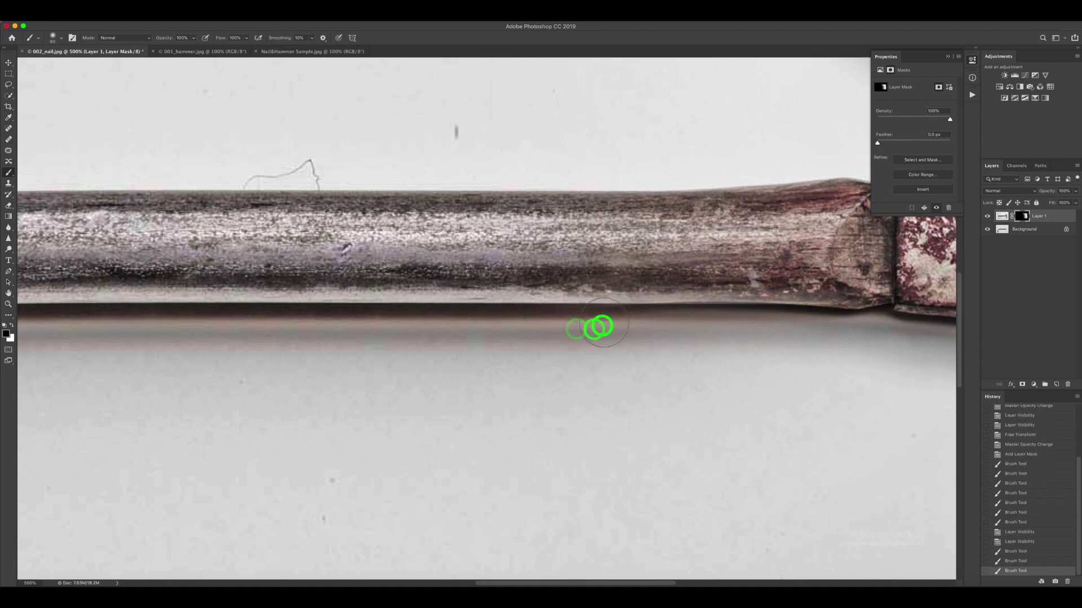
pyautogui.click(598, 330)
pyautogui.click(597, 331)
pyautogui.click(594, 330)
pyautogui.click(559, 346)
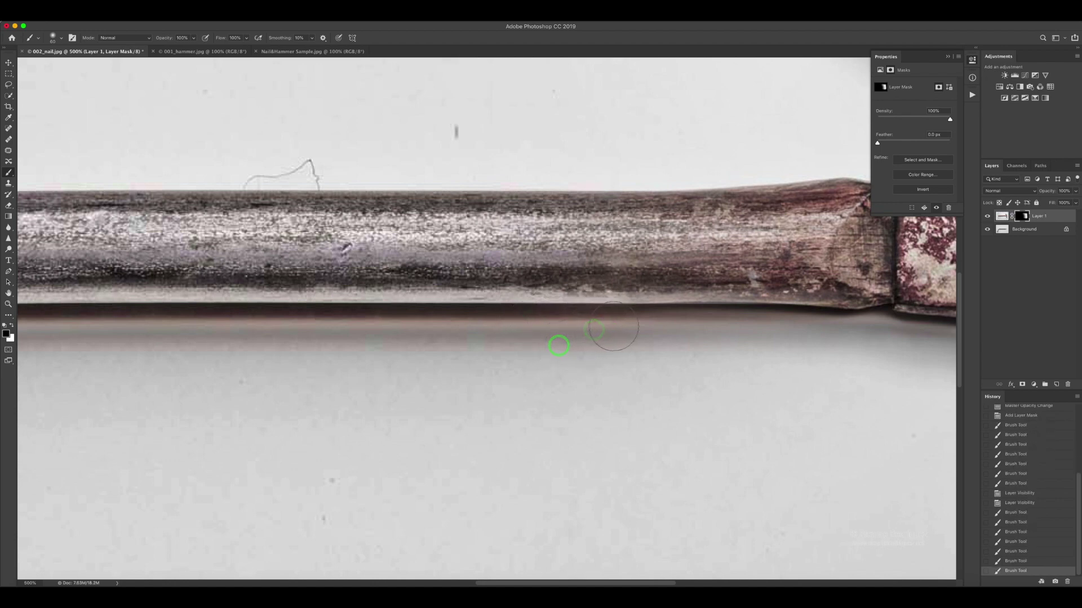
pyautogui.click(580, 331)
pyautogui.hscroll(5, 653, 315)
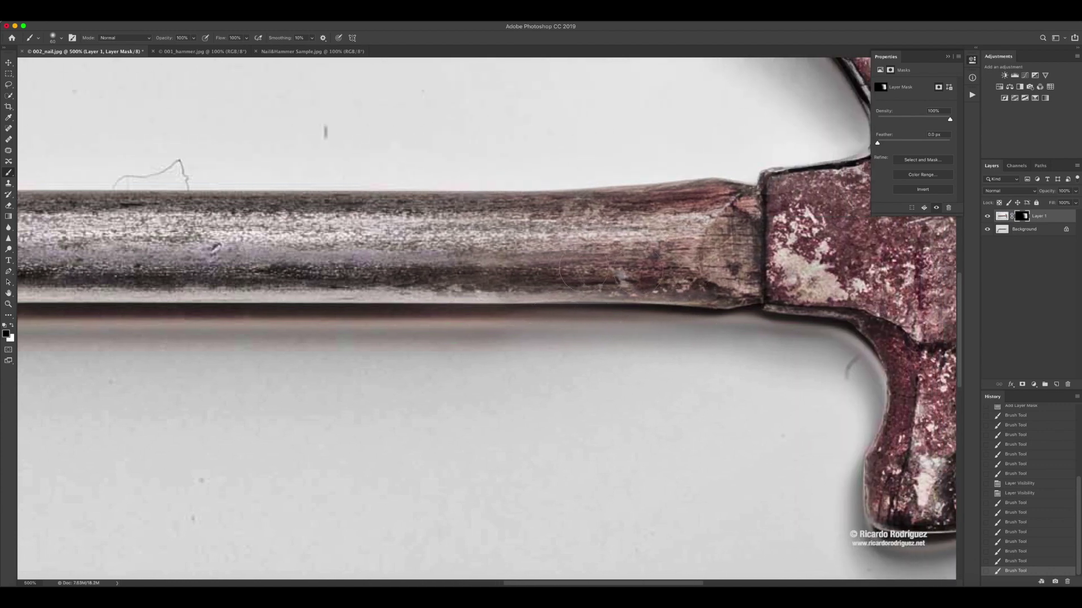
pyautogui.click(442, 334)
# Examine the hammer's layer mask on its own at 100% zoom and return to the composite view
pyautogui.press('super+minus')
pyautogui.press('super+minus')
pyautogui.press('super+minus')
pyautogui.press('super+minus')
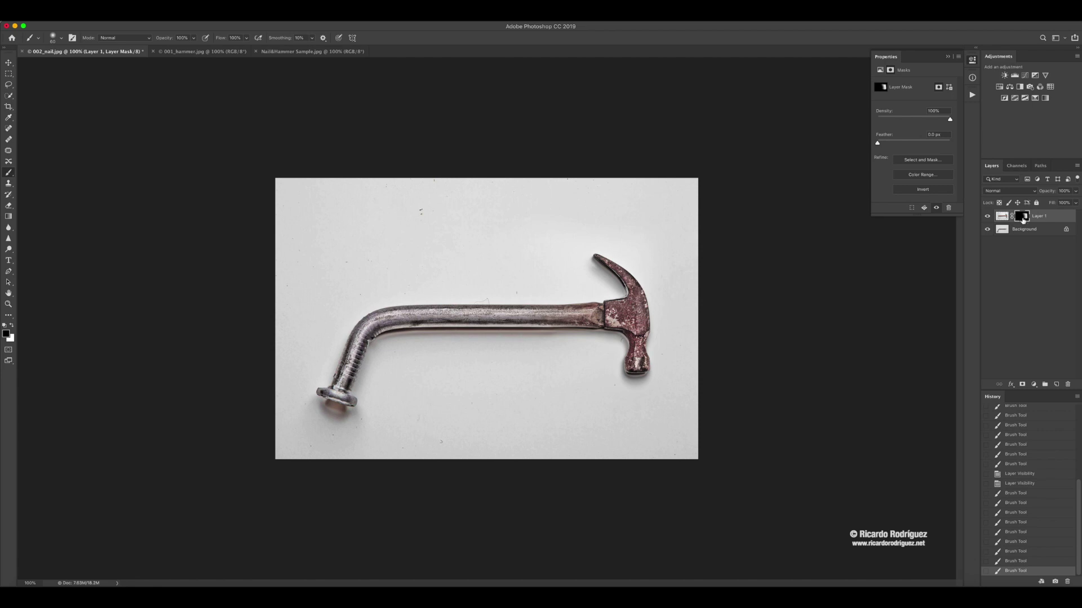
pyautogui.keyDown('alt'); pyautogui.click(1022, 218); pyautogui.keyUp('alt')
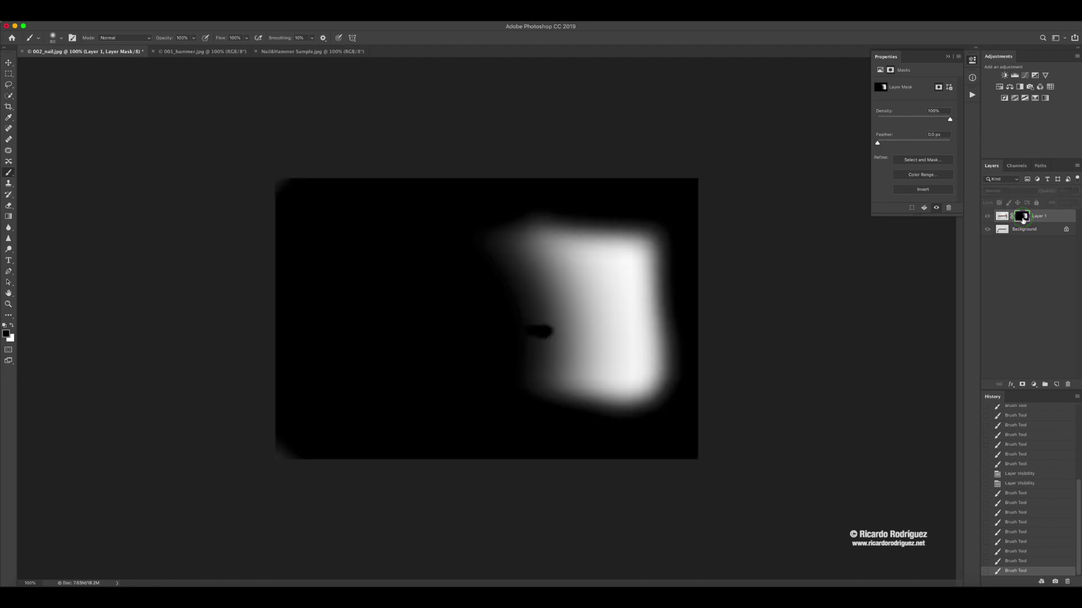
pyautogui.keyDown('alt'); pyautogui.click(1022, 218); pyautogui.keyUp('alt')
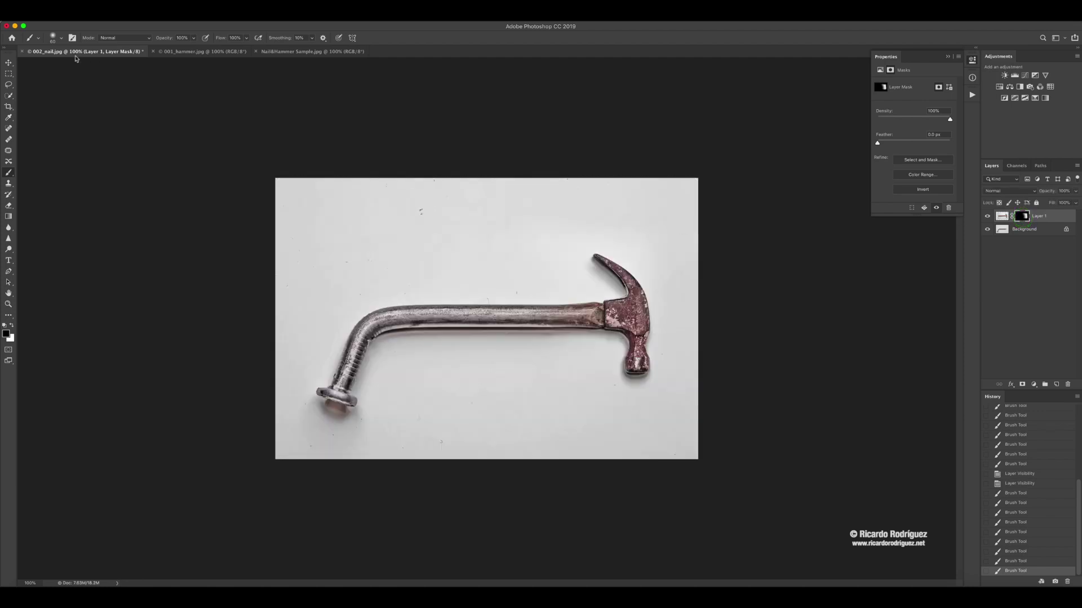
# Set the brush hardness to 0% in the brush settings and close them
pyautogui.click(62, 40)
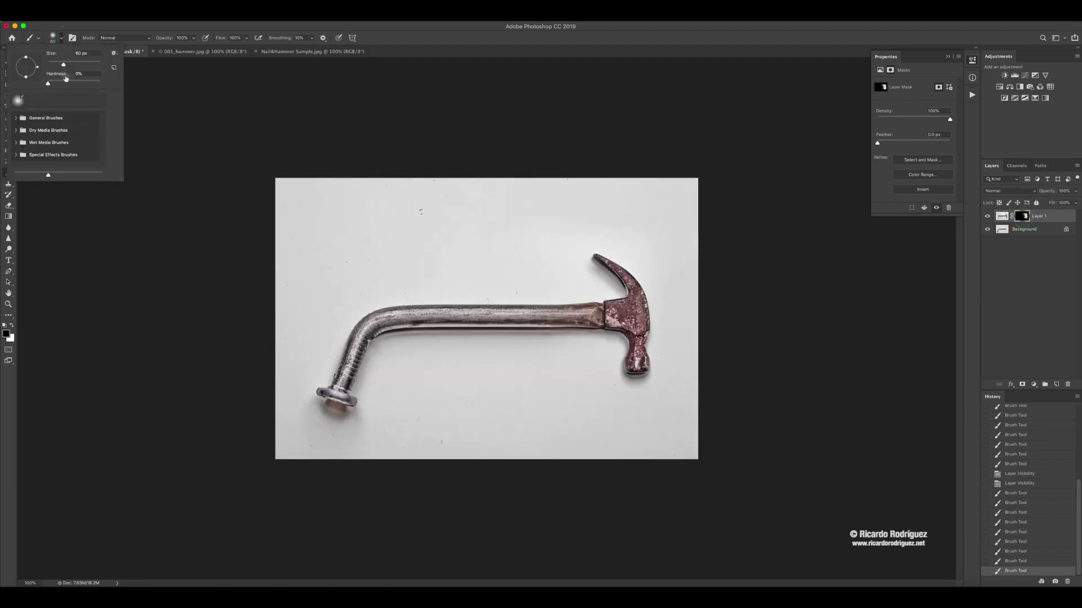
pyautogui.click(48, 84)
pyautogui.click(424, 43)
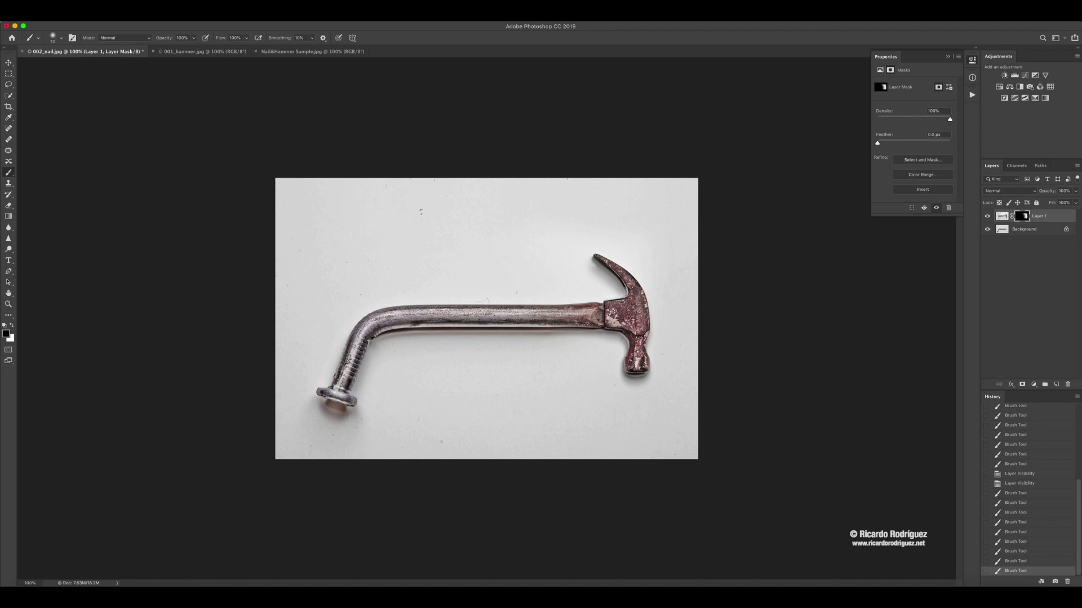
# Enlarge the brush to 1300 px to compare its size with the blend area on the shaft
pyautogui.press(']')
pyautogui.press(']')
pyautogui.press(']')
pyautogui.press(']')
pyautogui.press(']')
pyautogui.press(']')
pyautogui.press(']')
pyautogui.press(']')
pyautogui.press(']')
pyautogui.press(']')
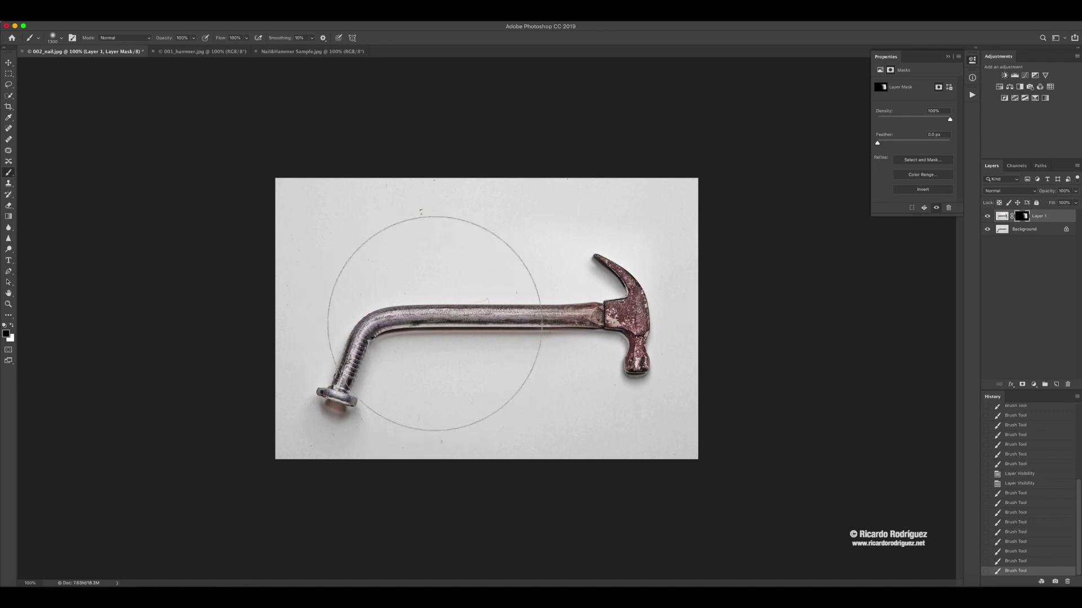
# Shrink the brush to a small size, try black strokes on the mask over the handle beside the hammer's head, and undo them
pyautogui.press('[')
pyautogui.press('[')
pyautogui.press('[')
pyautogui.press('[')
pyautogui.press('[')
pyautogui.press('[')
pyautogui.press('[')
pyautogui.press('[')
pyautogui.press('[')
pyautogui.press('[')
pyautogui.press('[')
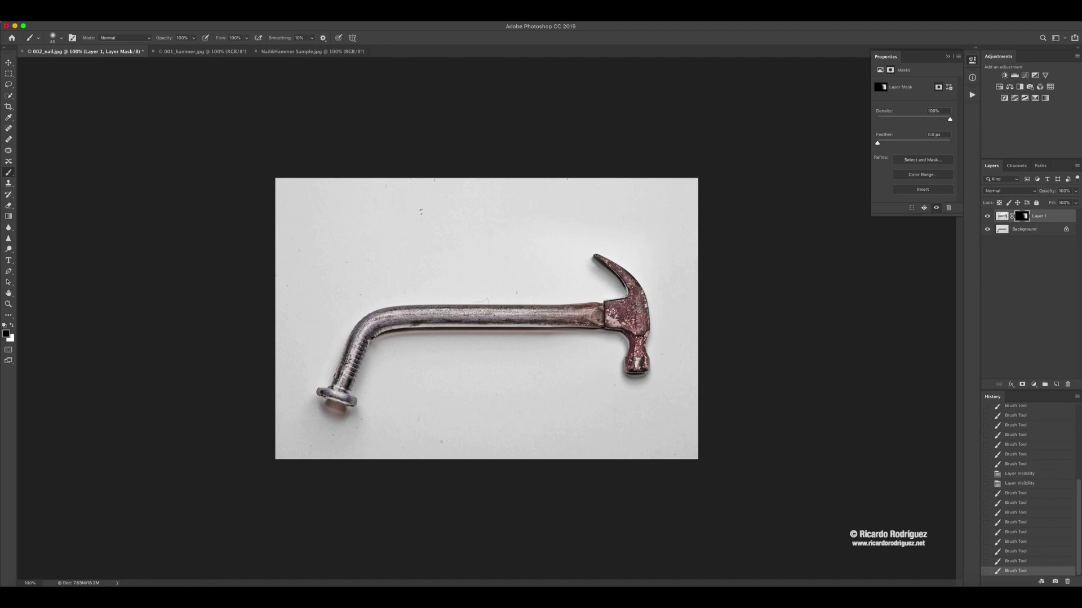
pyautogui.moveTo(563, 319)
pyautogui.mouseDown()
pyautogui.moveTo(565, 307)
pyautogui.moveTo(566, 325)
pyautogui.moveTo(553, 318)
pyautogui.mouseUp()
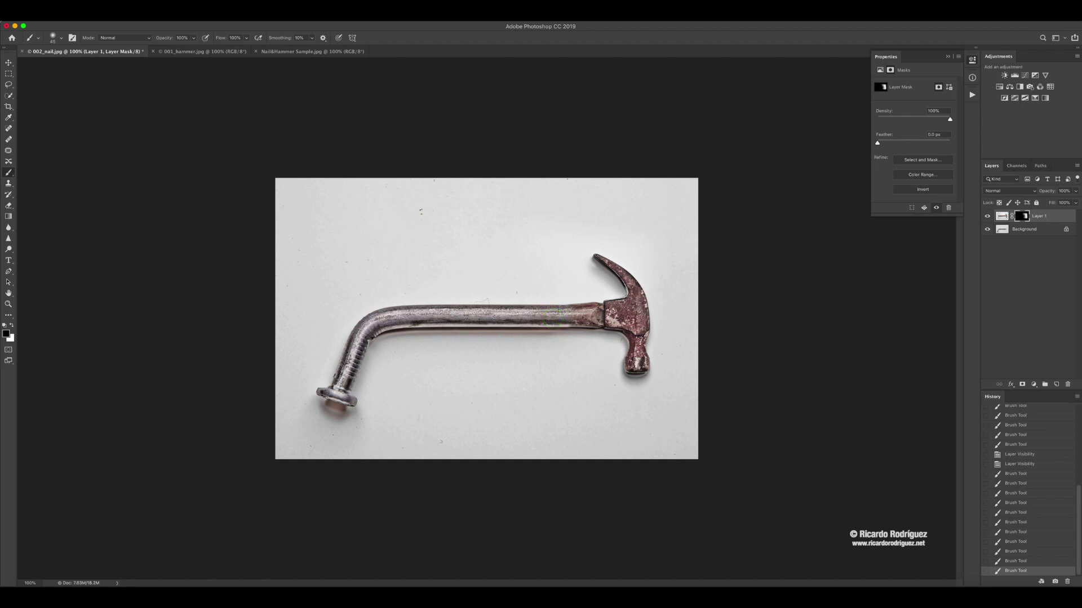
pyautogui.press('super+z')
pyautogui.press('super+z')
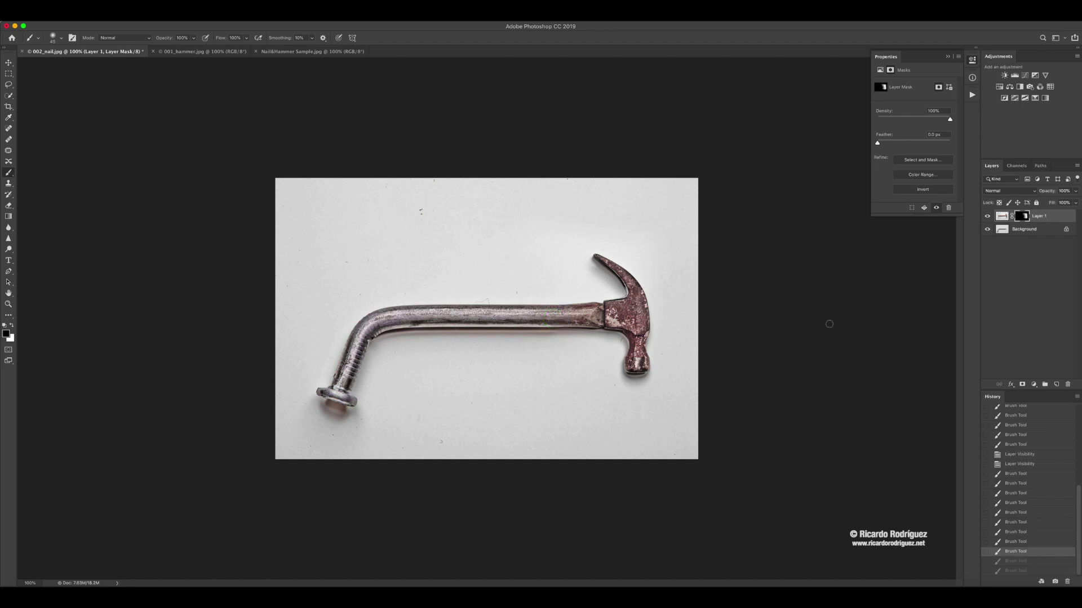